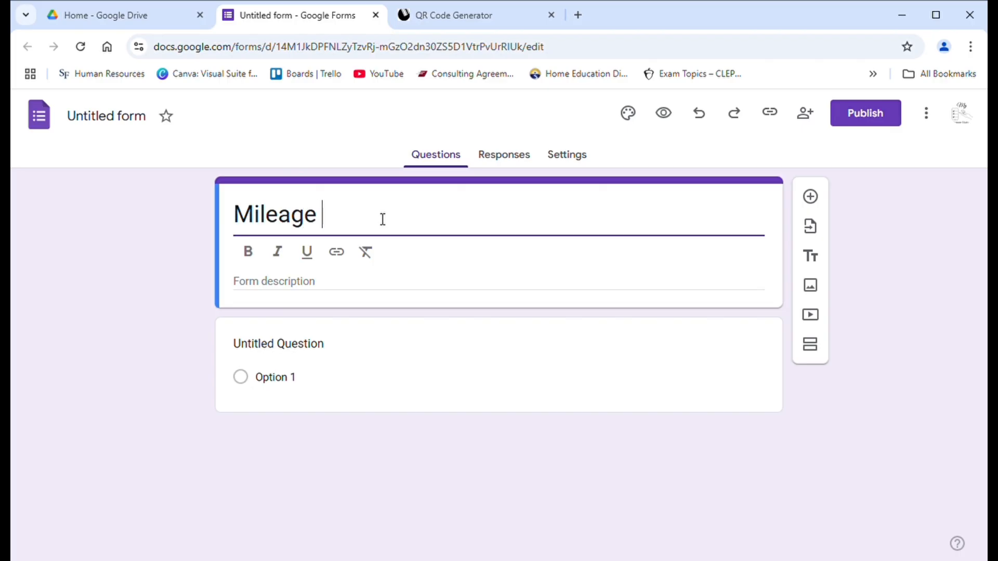
Title the form "Mileage Form" and enter the description "Track your miles here during every trip.".
type("m")
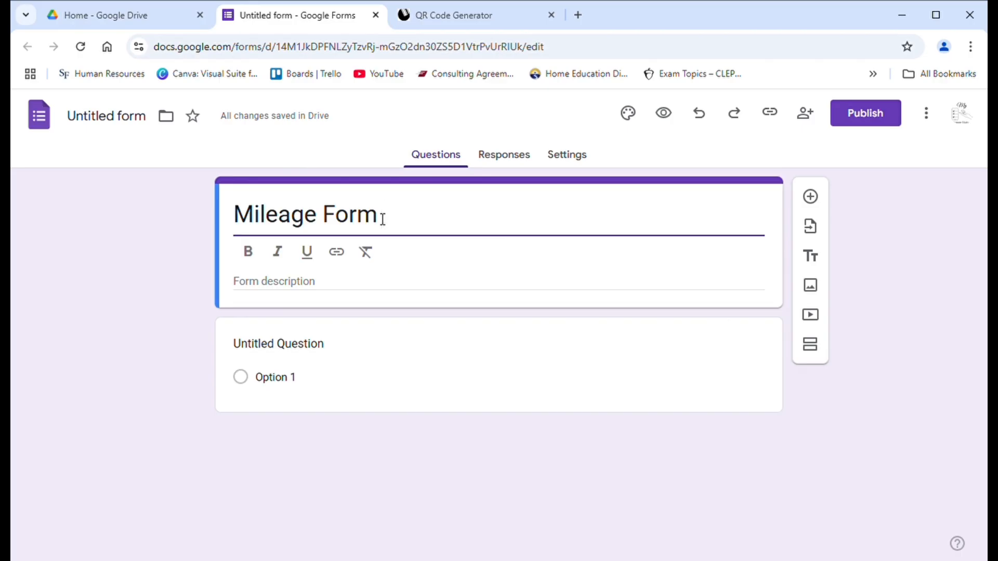
left_click(318, 292)
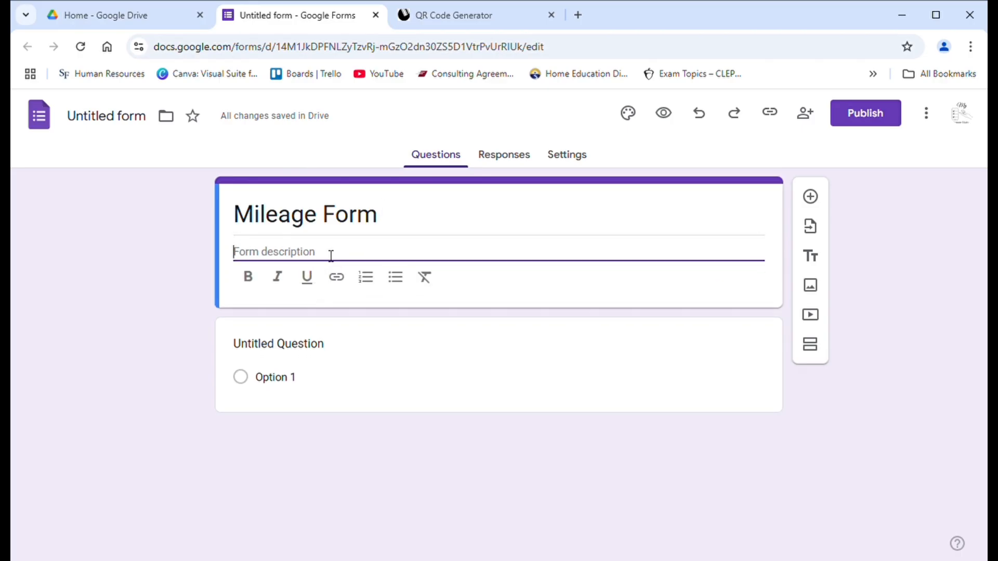
type("Track your miles here during ev")
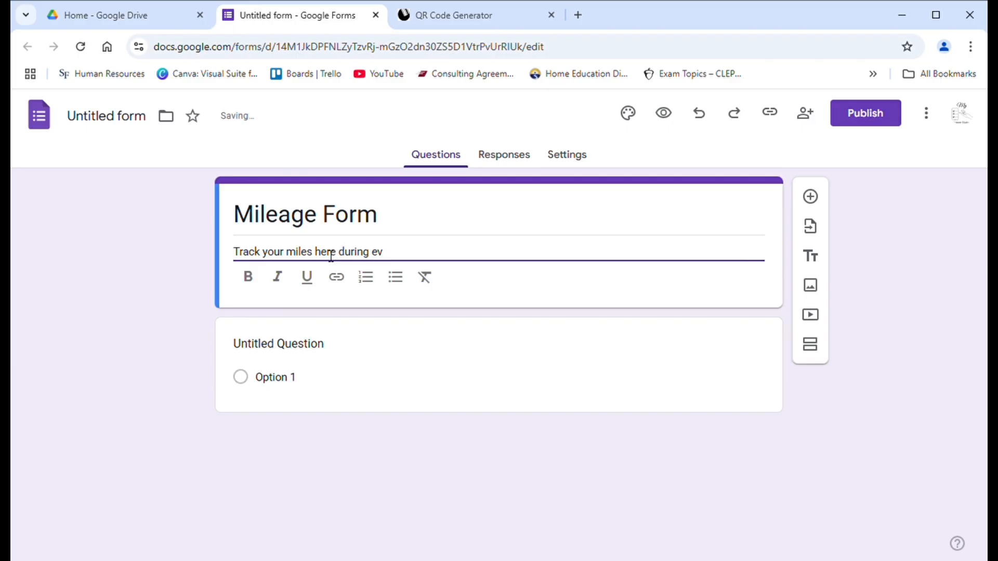
type("ery trip.")
Turn the untitled question into a required short-answer question titled "Beginning Mileage".
left_click(347, 349)
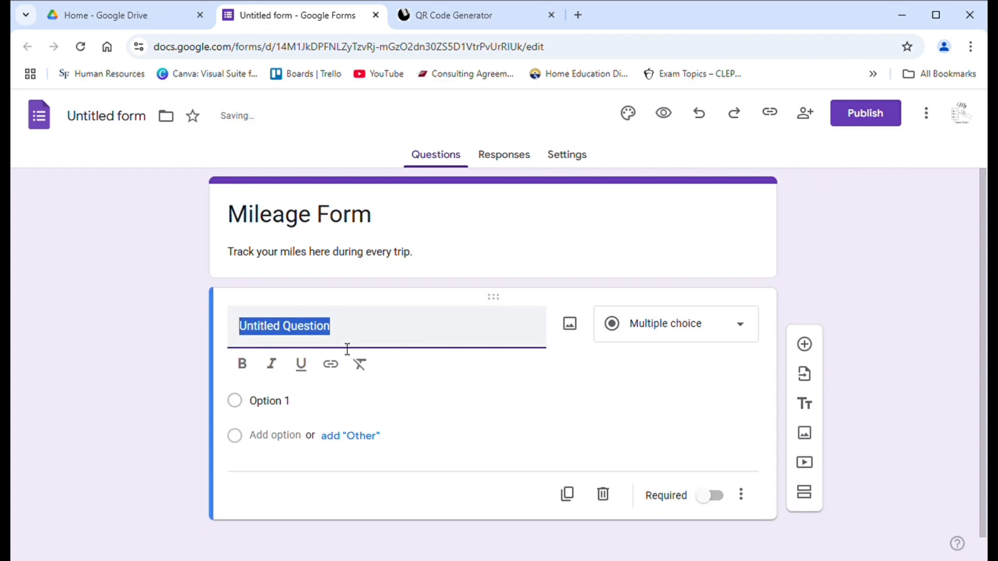
type("Beginning Mileage")
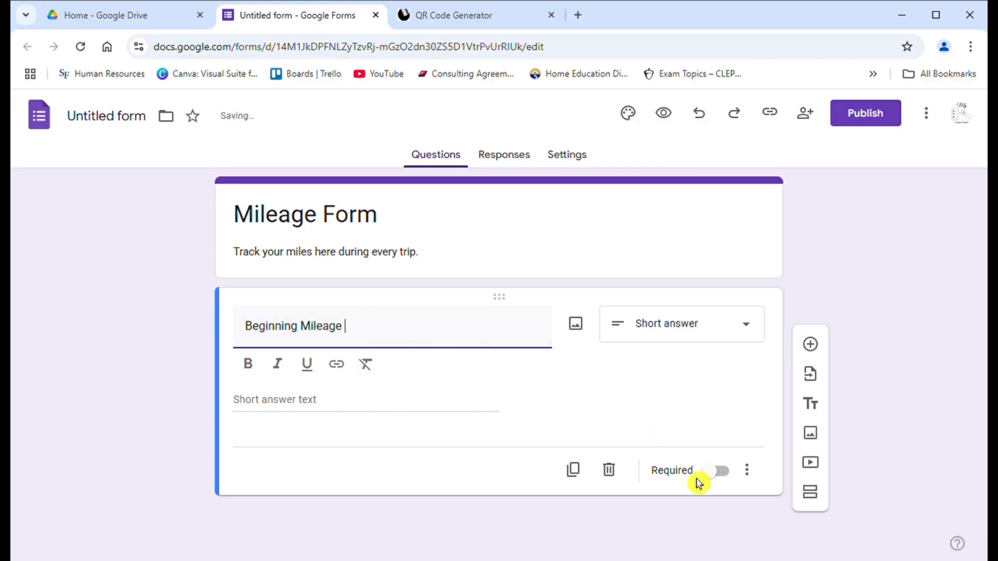
left_click(714, 475)
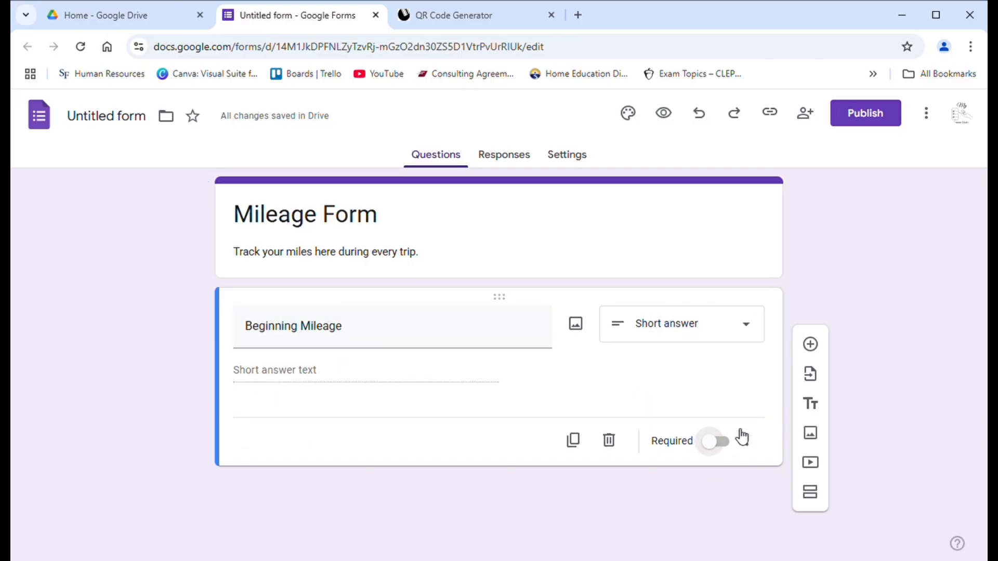
left_click(722, 443)
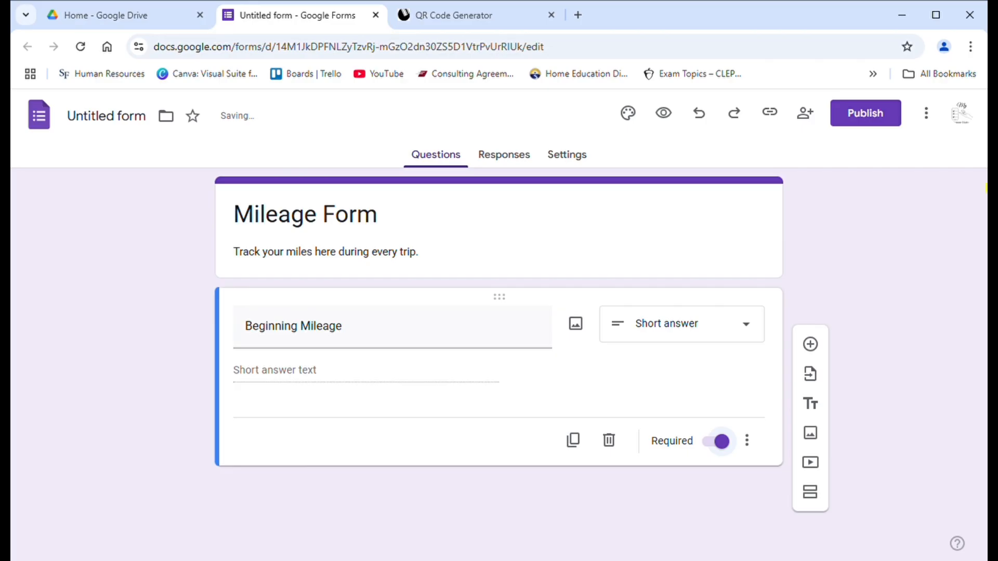
Add a required short-answer question titled "Ending Mileage" below the Beginning Mileage question.
left_click(811, 344)
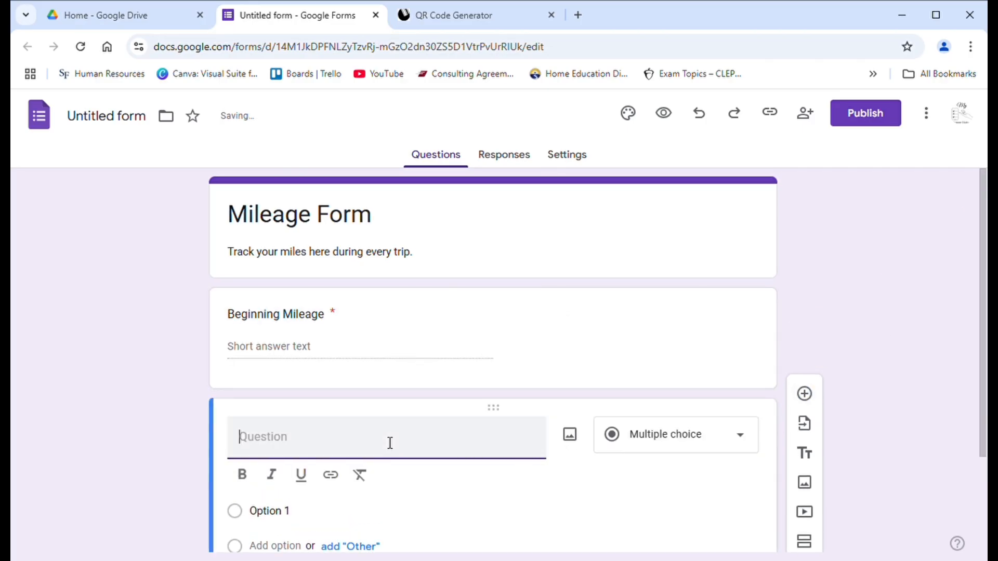
type("Ending ")
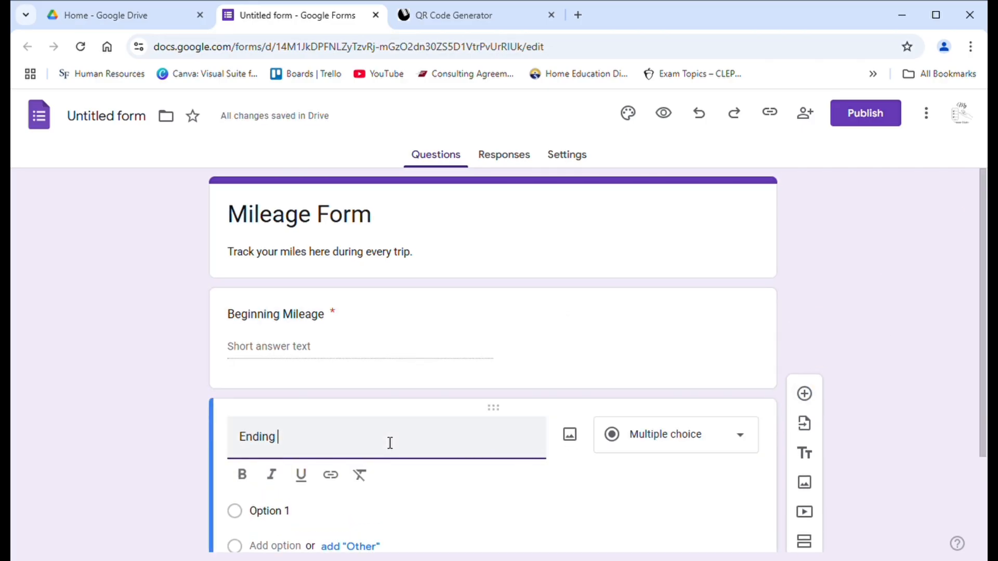
type("Mileage")
left_click_drag(984, 339, 984, 432)
left_click(714, 486)
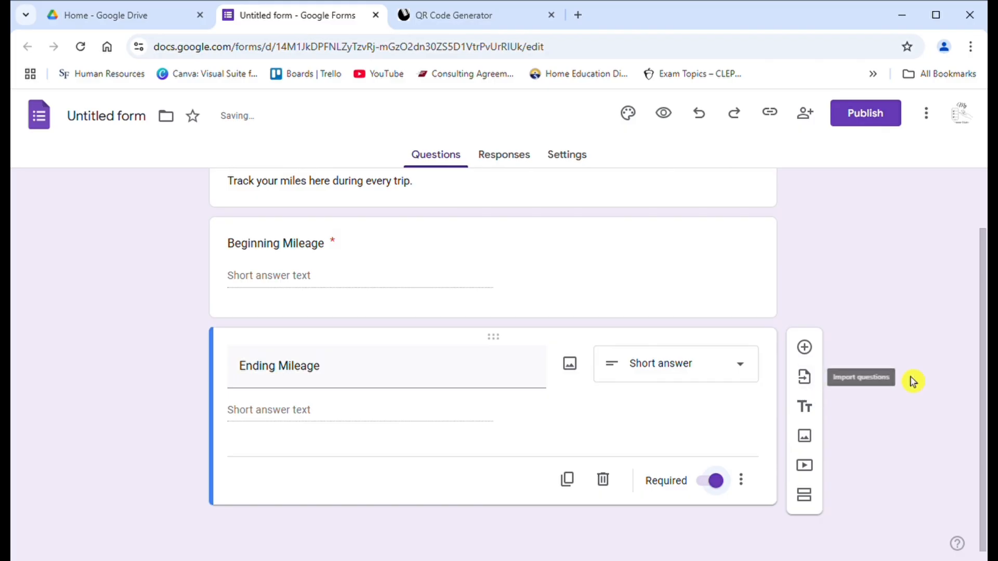
Add a required short-answer question titled "Destination" below the Ending Mileage question.
left_click(806, 349)
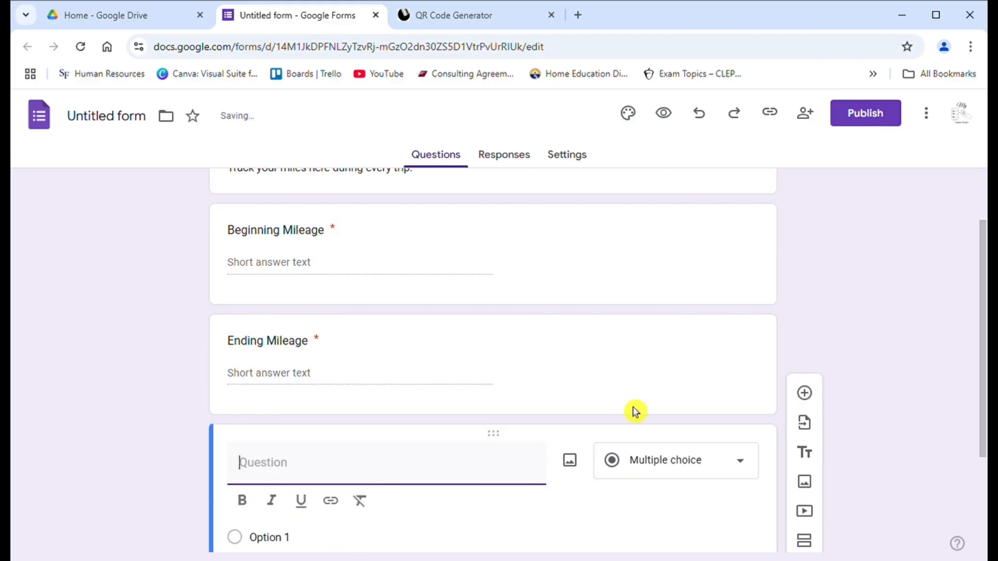
type("Destination")
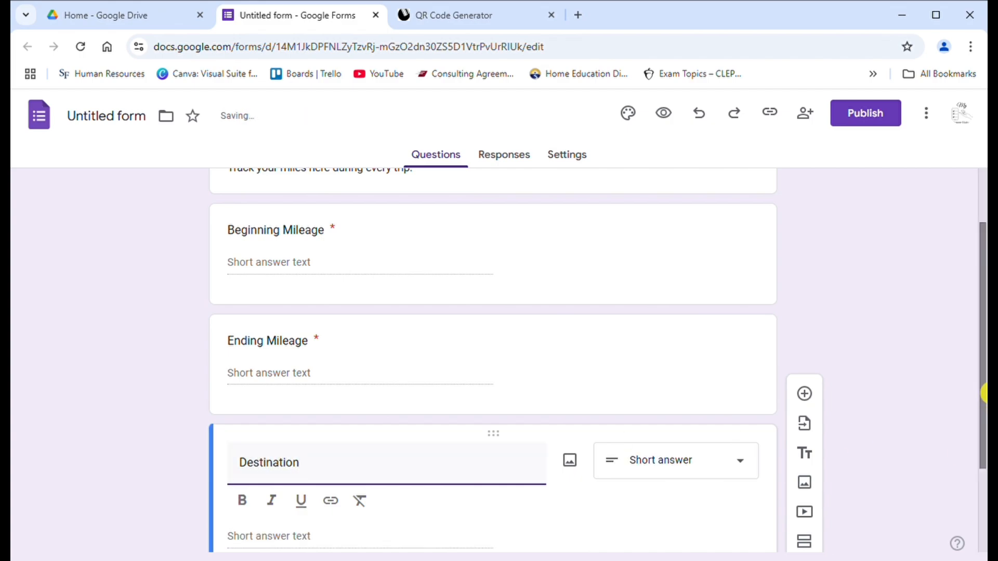
scroll(984, 393, "down", 3)
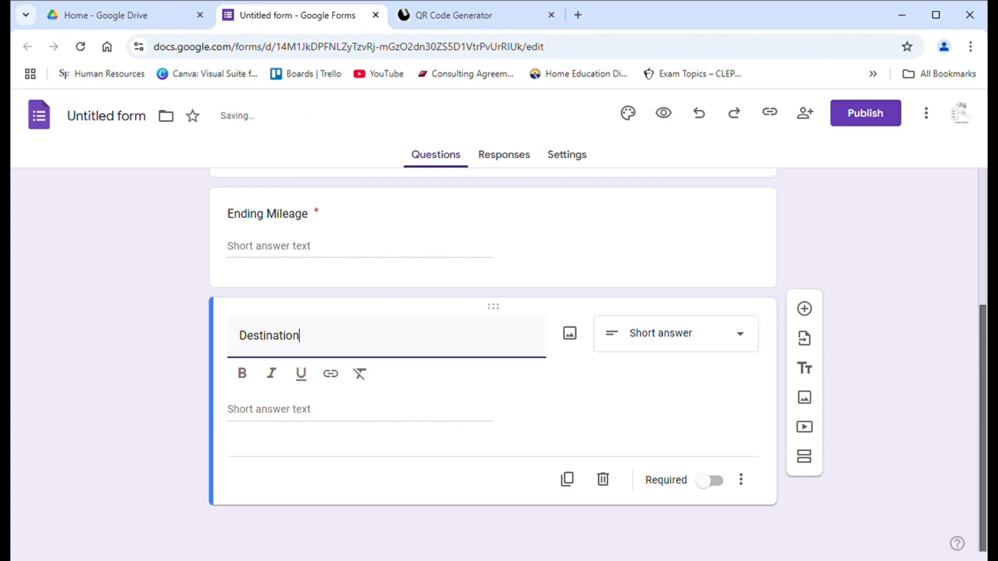
left_click(710, 481)
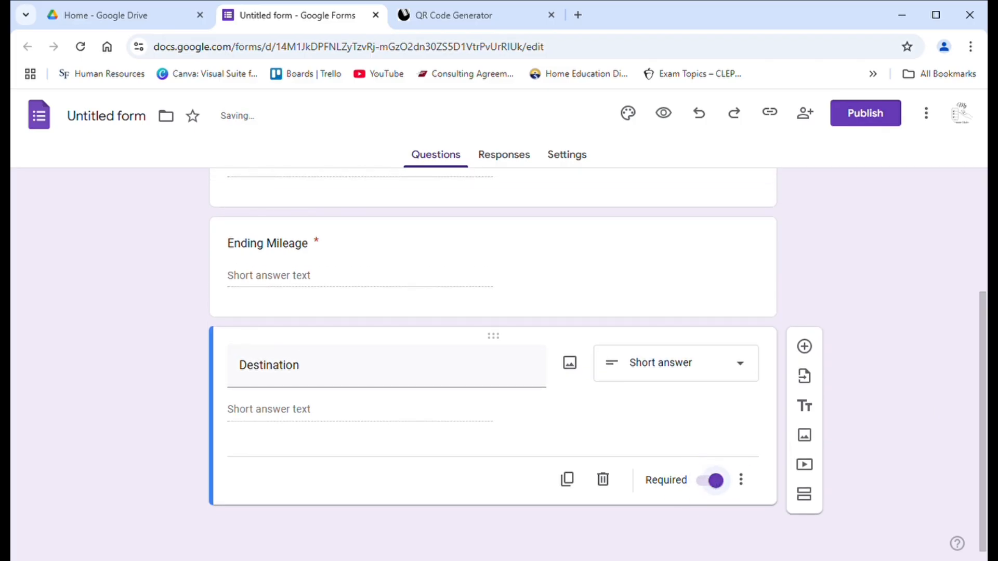
Add a required short-answer question titled "Total Mileage" at the end of the form.
scroll(984, 341, "up", 1)
left_click_drag(984, 341, 979, 247)
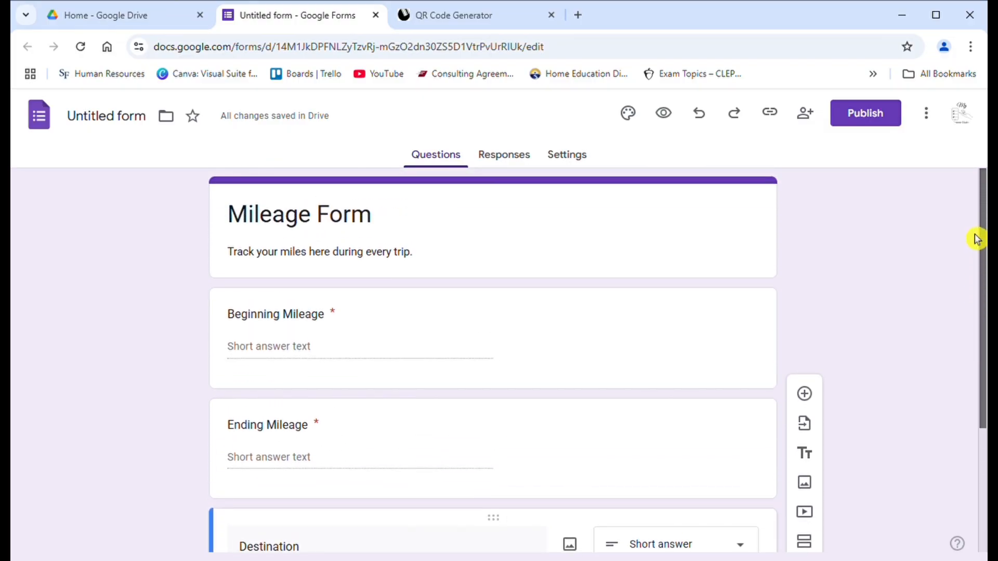
scroll(974, 252, "down", 3)
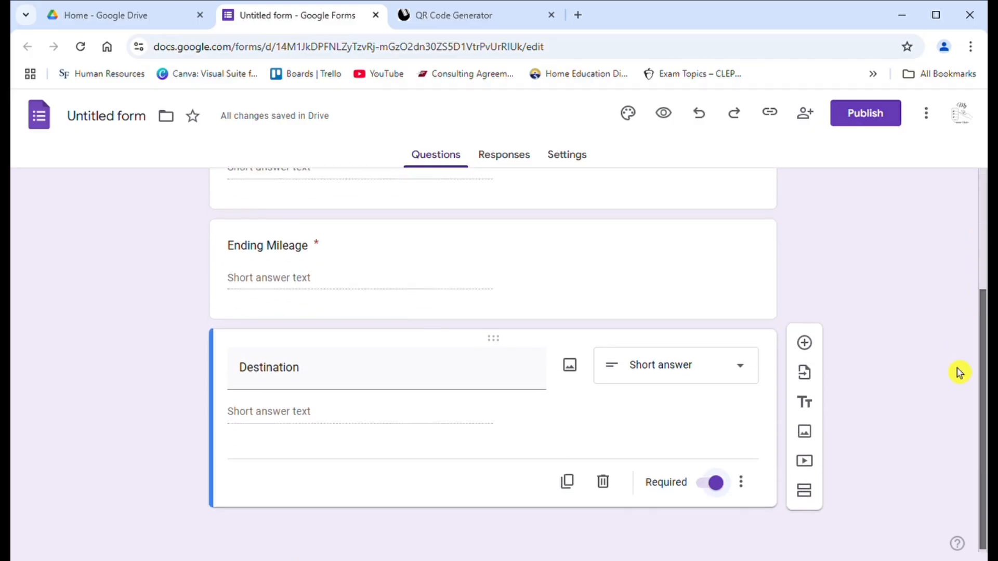
left_click(806, 349)
type("Total Mileage")
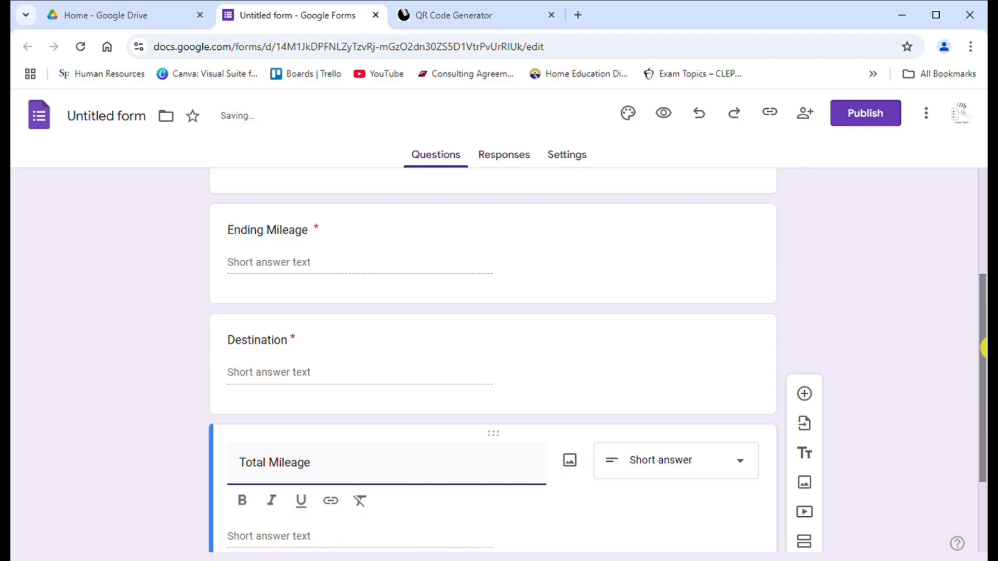
scroll(987, 364, "down", 3)
left_click(708, 483)
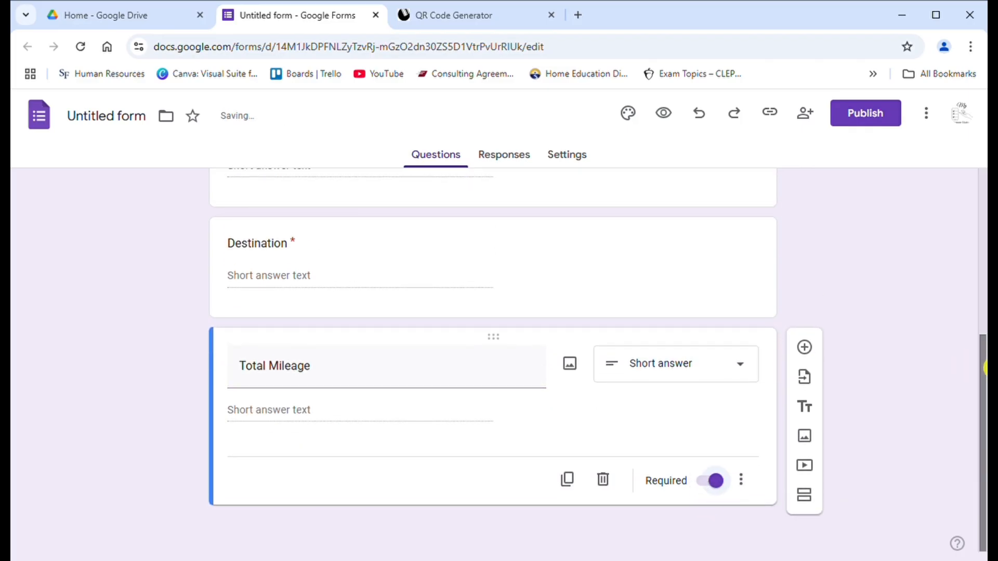
Add a custom theme color with the hex value #cdb04b and apply it to the form.
scroll(986, 367, "up", 5)
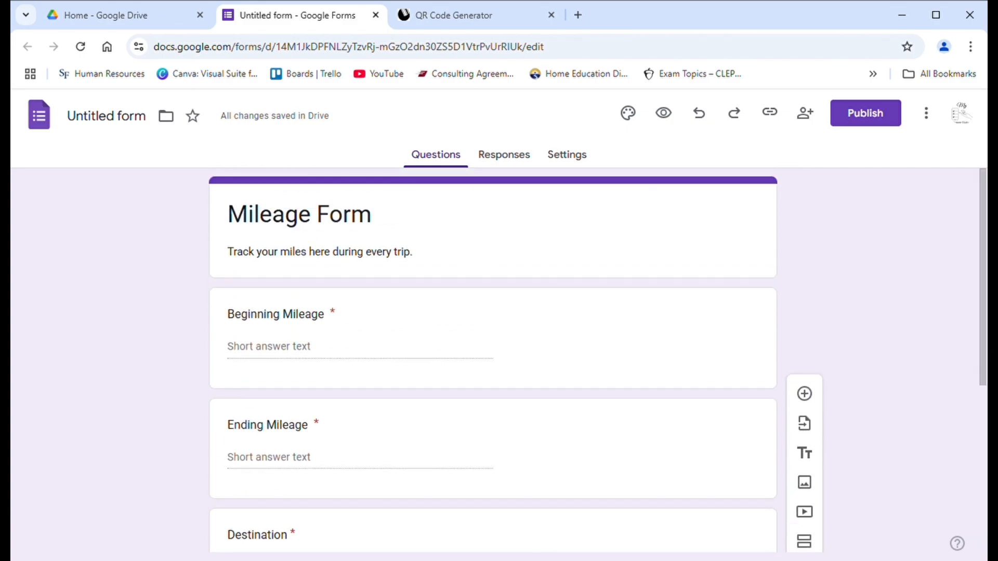
left_click(629, 115)
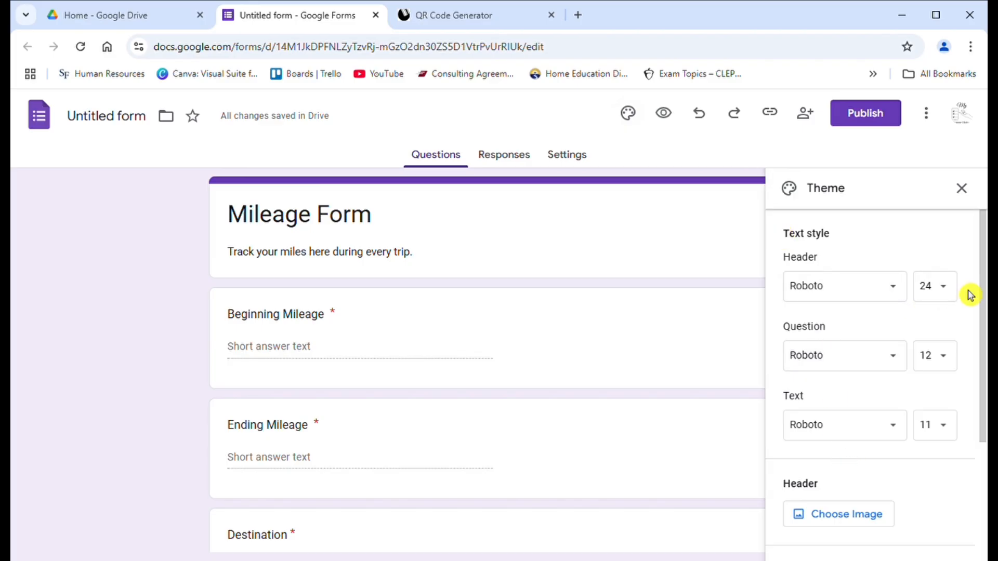
left_click_drag(984, 292, 984, 387)
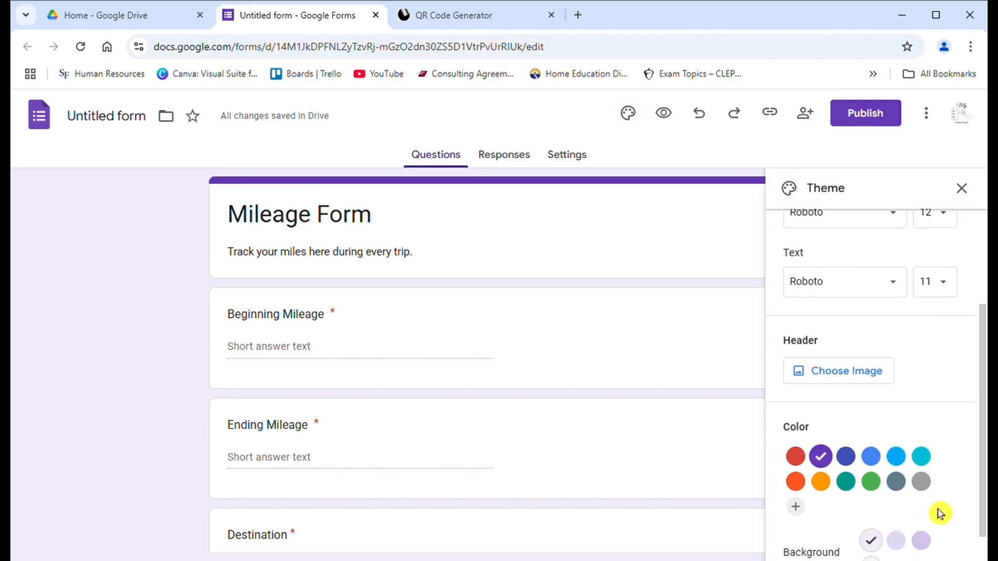
left_click(796, 508)
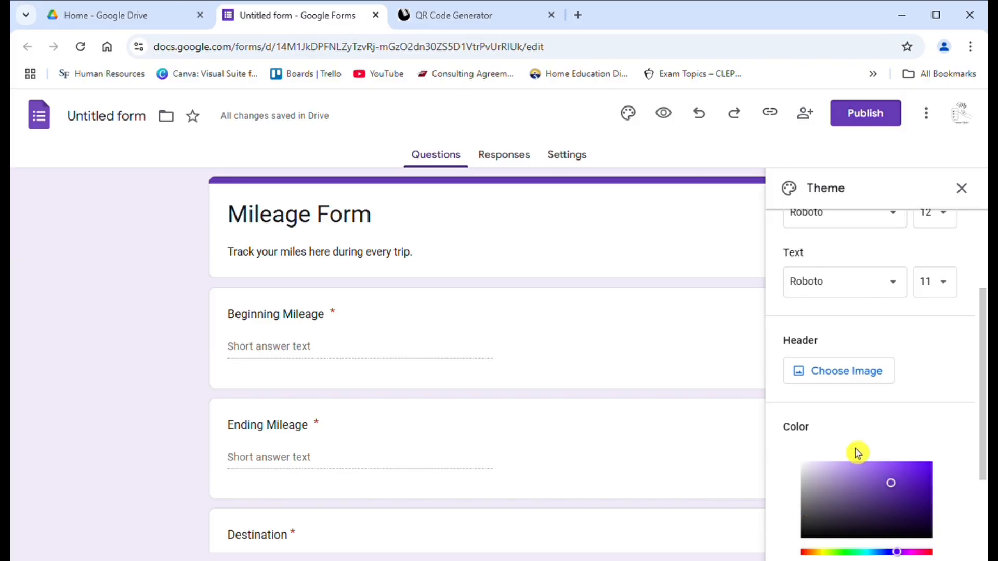
left_click_drag(983, 389, 983, 520)
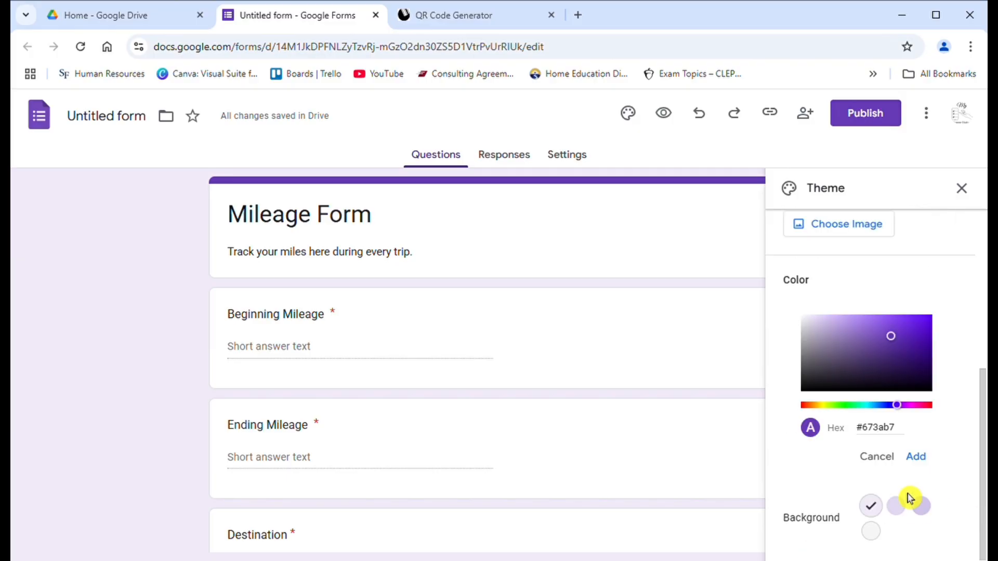
left_click(884, 405)
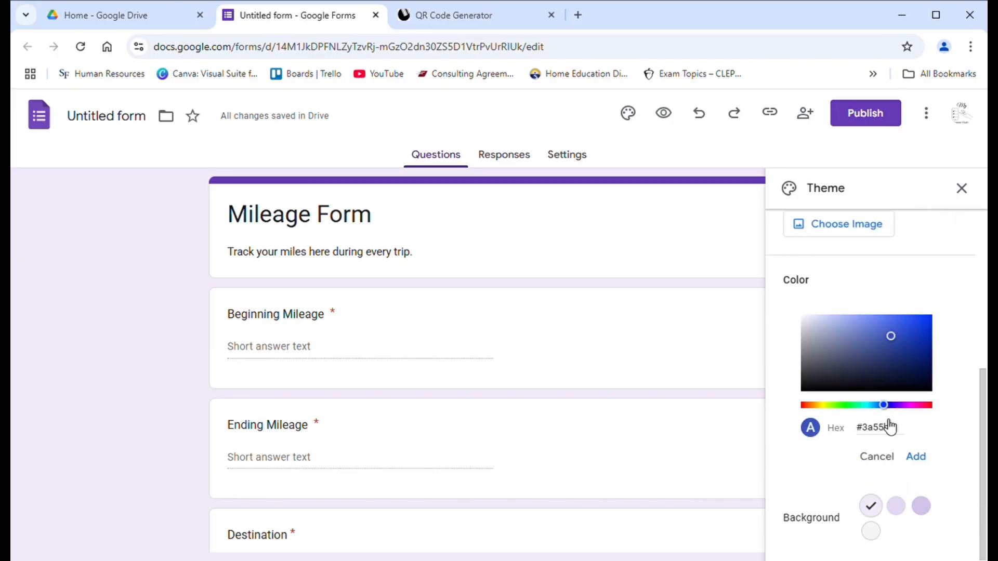
double_click(894, 429)
type("cdb04b")
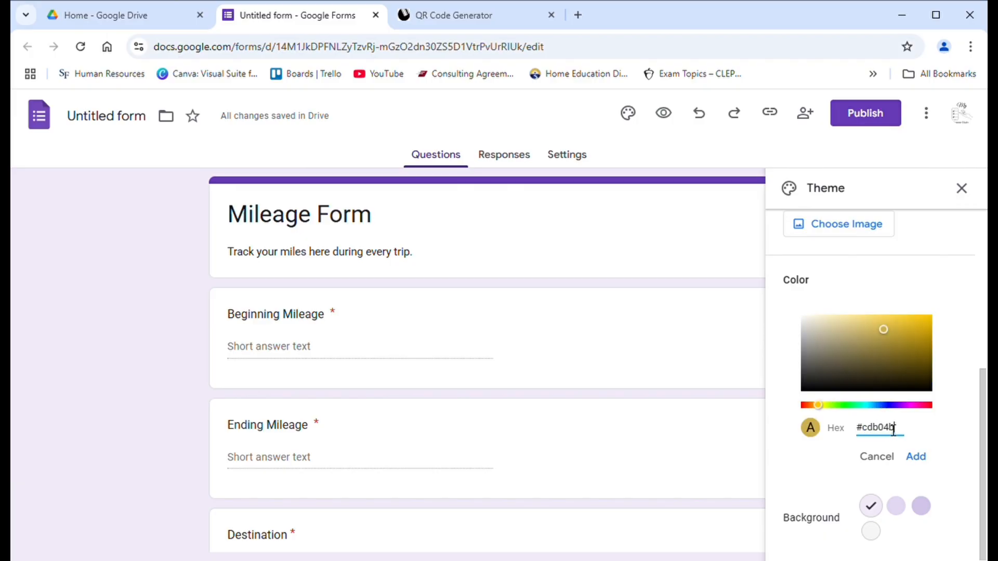
left_click(906, 457)
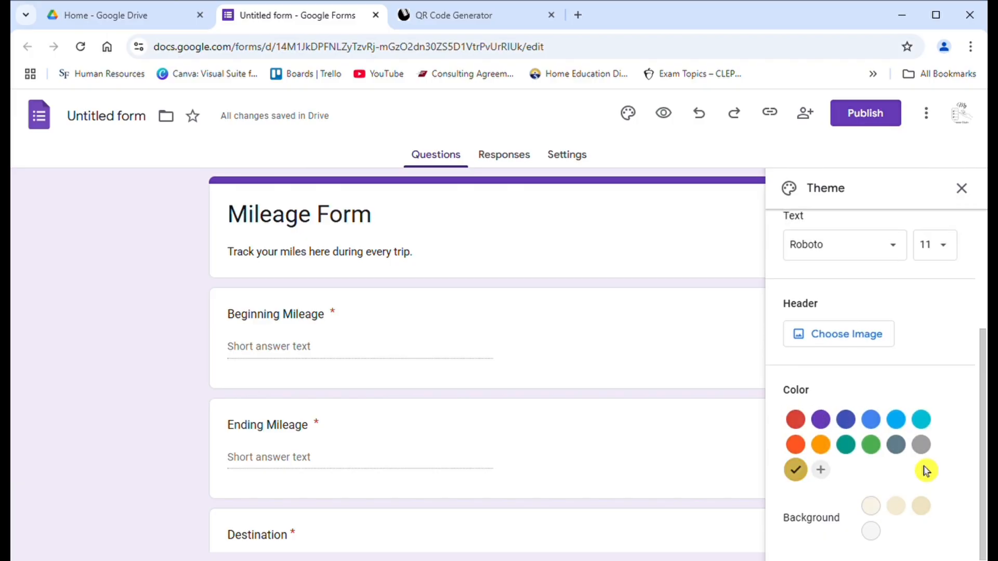
Try Merriweather as the theme's header font, and settle on Great Vibes.
left_click_drag(982, 347, 982, 226)
left_click(887, 300)
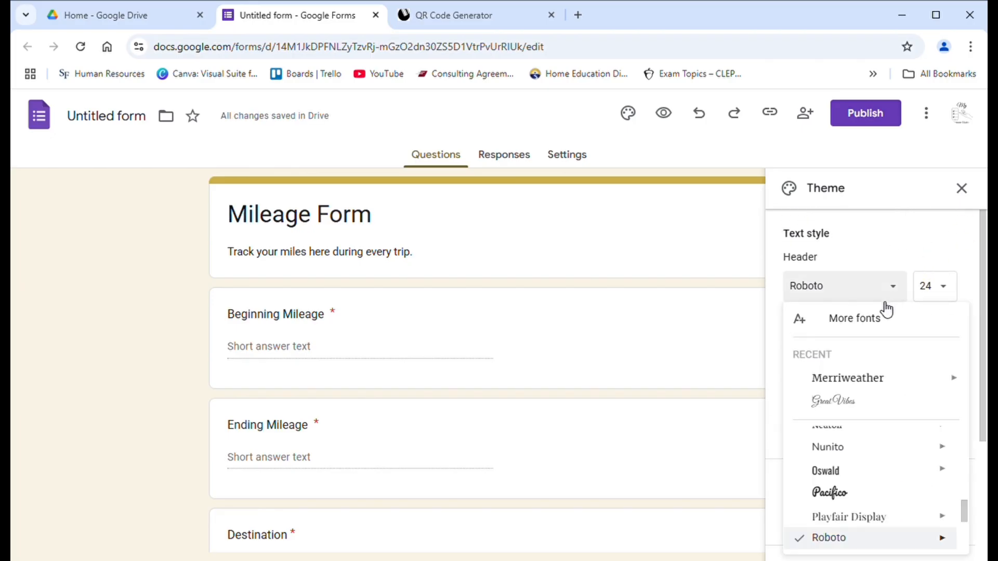
left_click(860, 382)
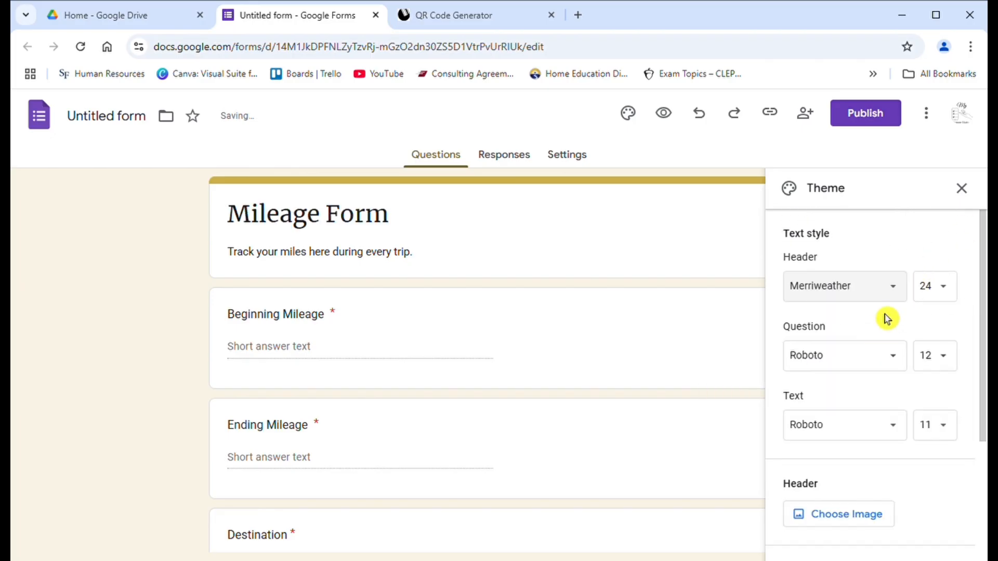
left_click(884, 287)
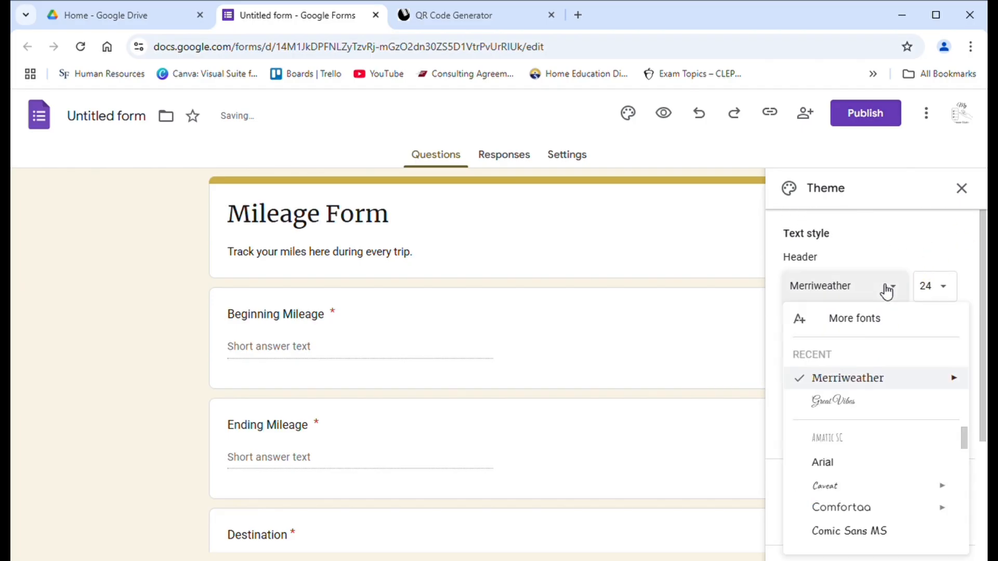
left_click(844, 406)
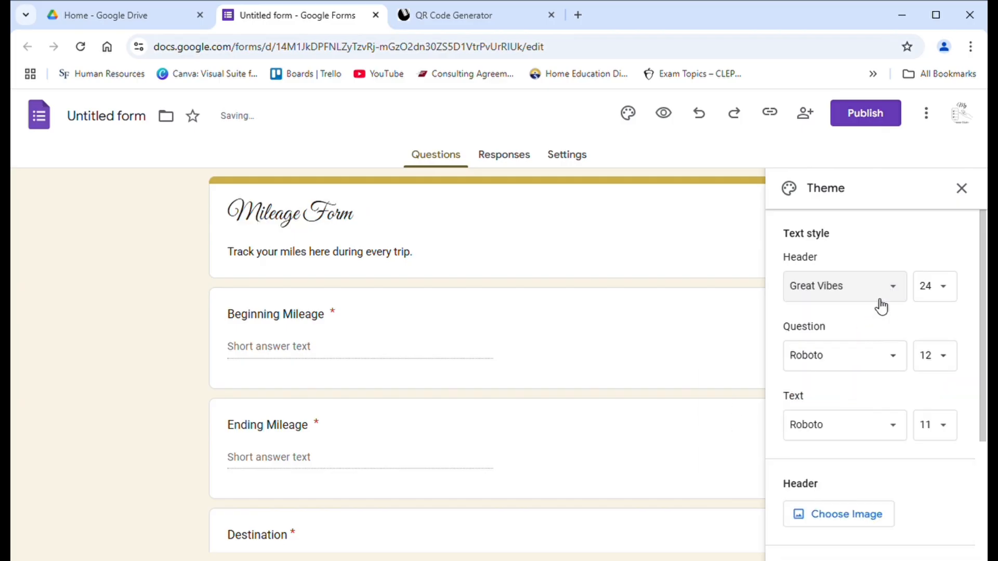
Set both the question font and the text font of the theme to Merriweather.
left_click(906, 360)
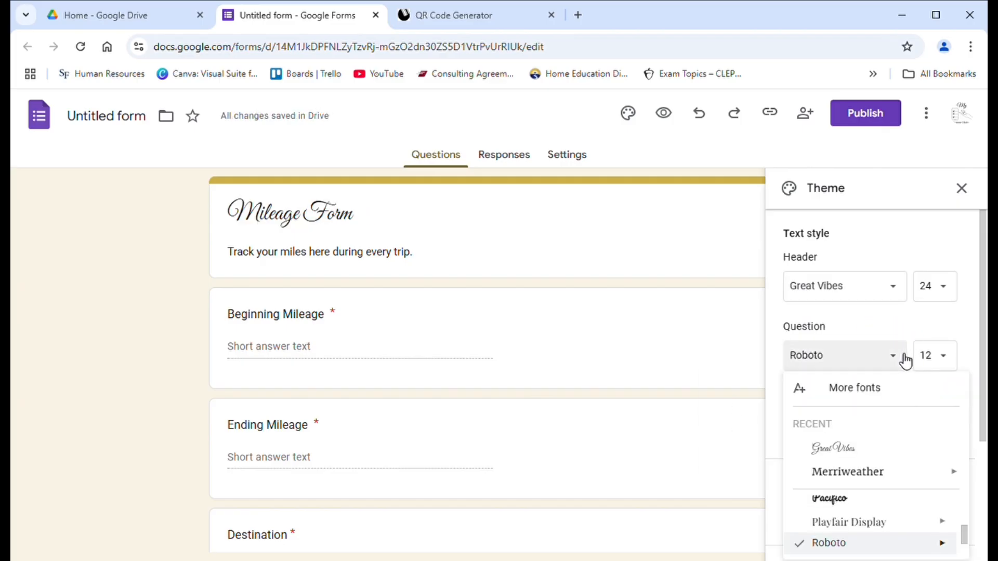
left_click(866, 473)
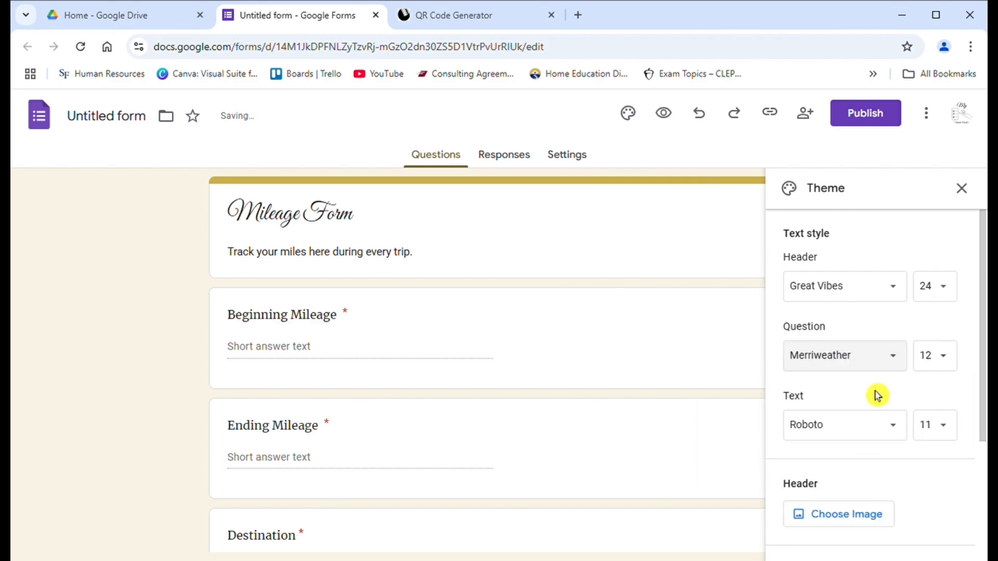
left_click(882, 435)
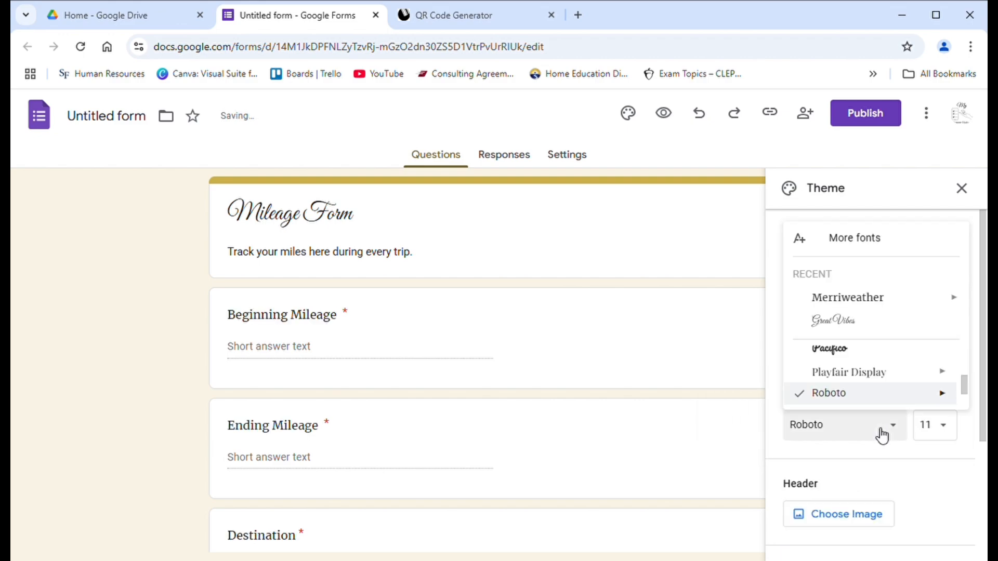
left_click(867, 302)
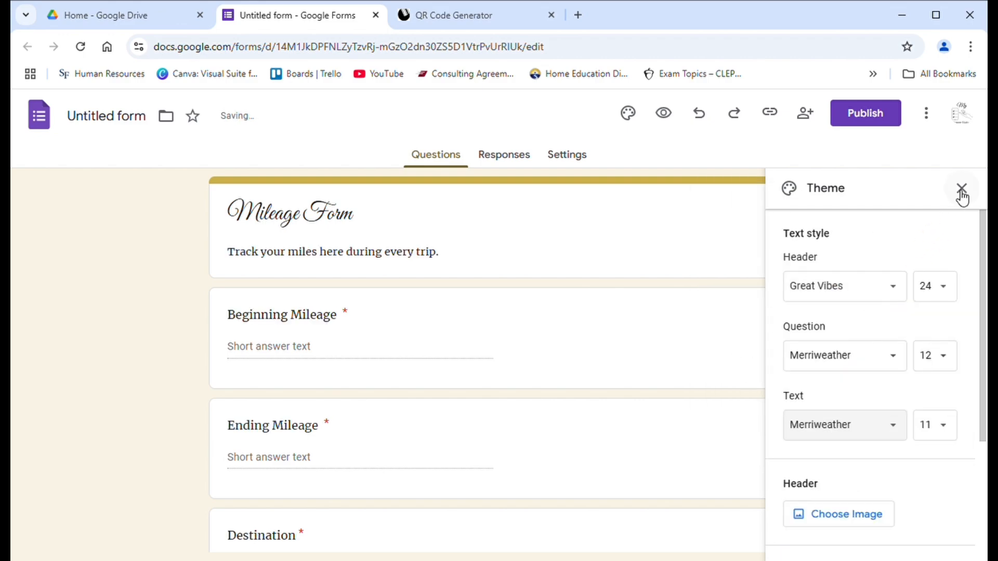
left_click_drag(985, 282, 981, 404)
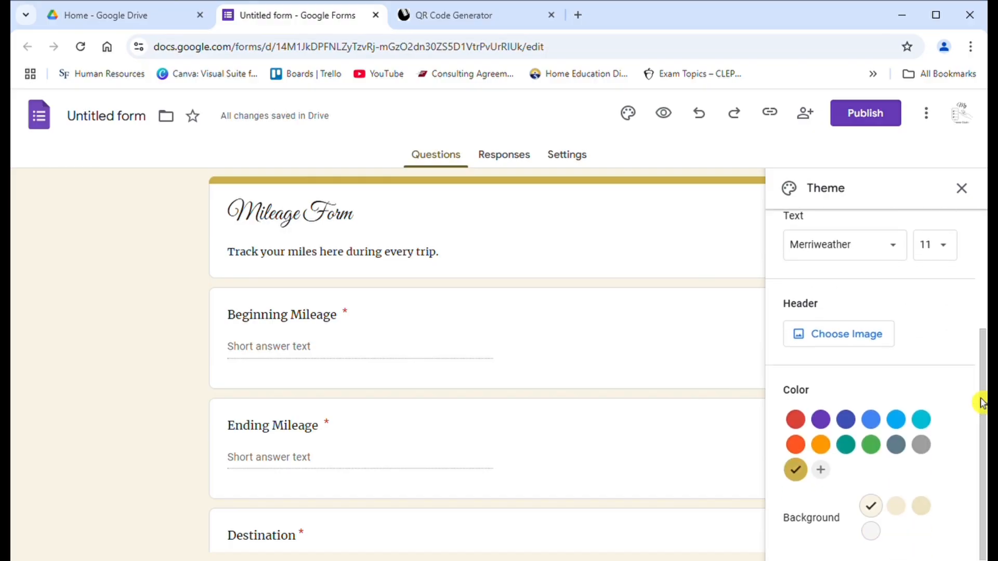
Upload the map picture with the house, car and location pin as the form's header image and close the theme settings.
left_click(882, 347)
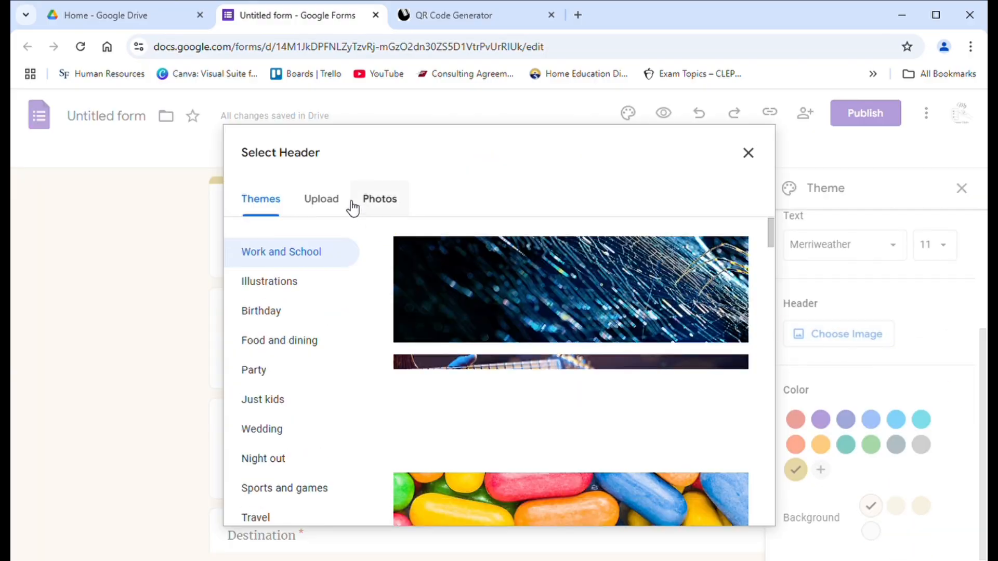
left_click(342, 205)
left_click(484, 416)
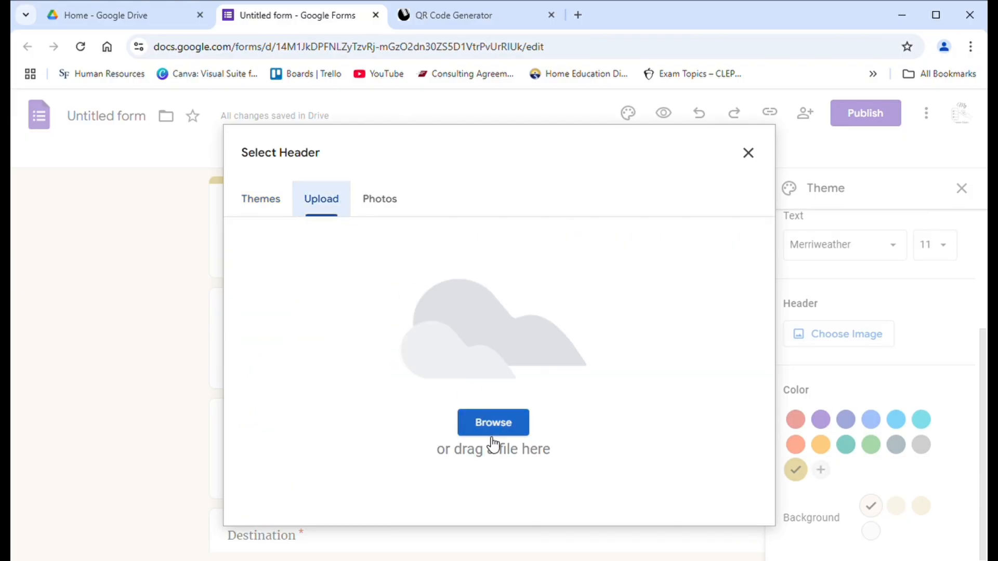
left_click(497, 423)
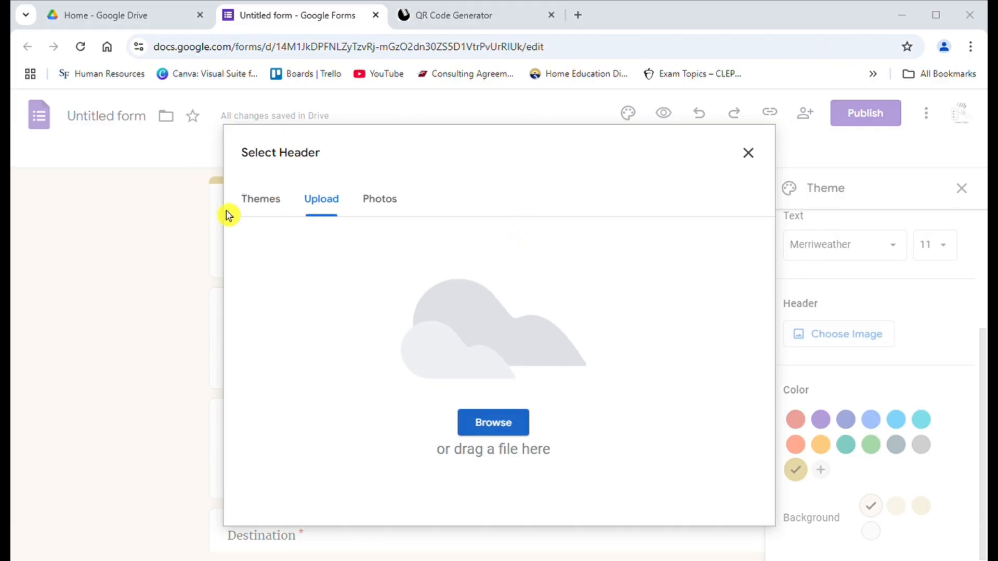
left_click(422, 349)
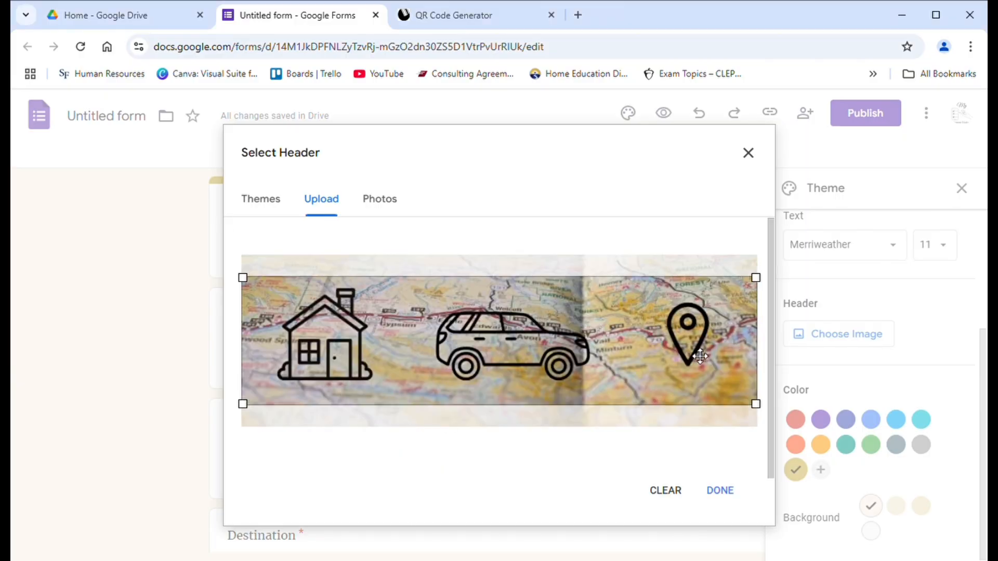
left_click(722, 489)
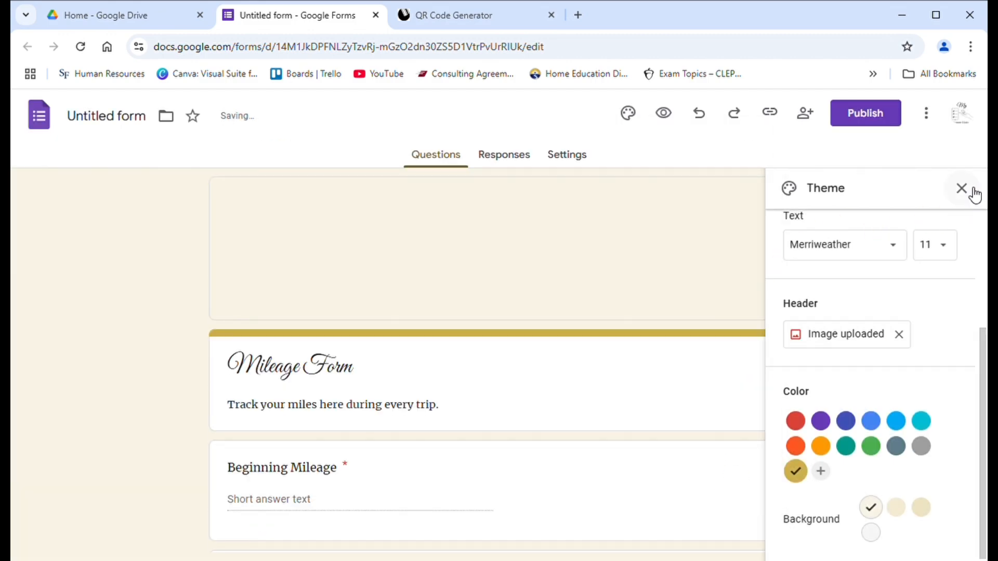
left_click(972, 197)
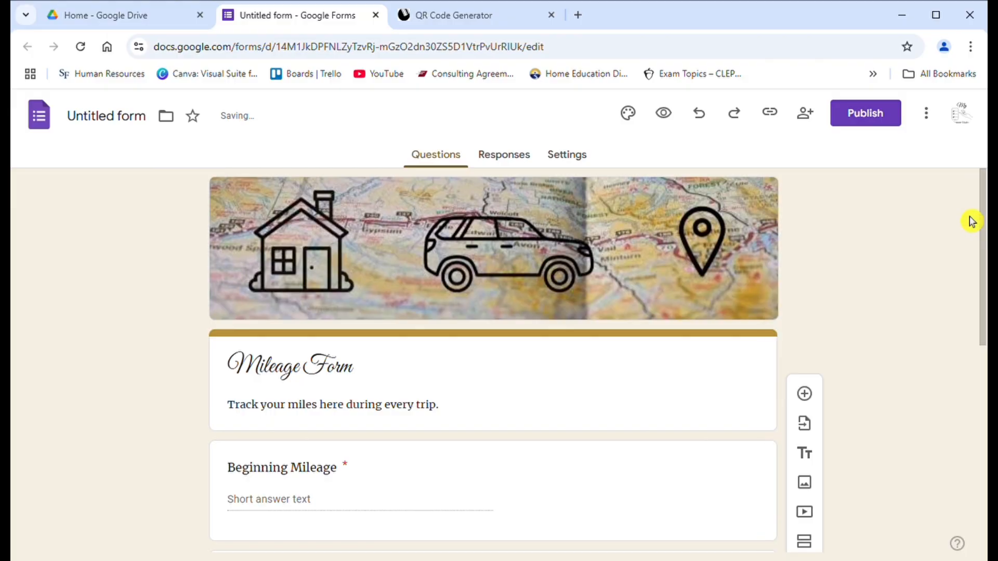
Rename the untitled form file as "Mileage Form".
mouse_move(983, 299)
left_mouse_down()
mouse_move(970, 520)
mouse_move(967, 296)
left_mouse_up()
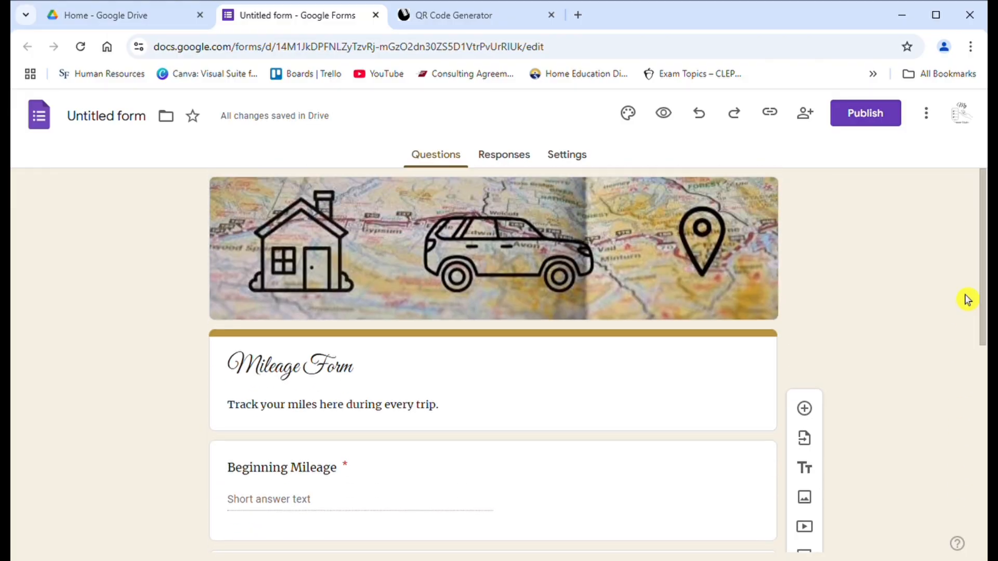
left_click(135, 119)
left_click(138, 165)
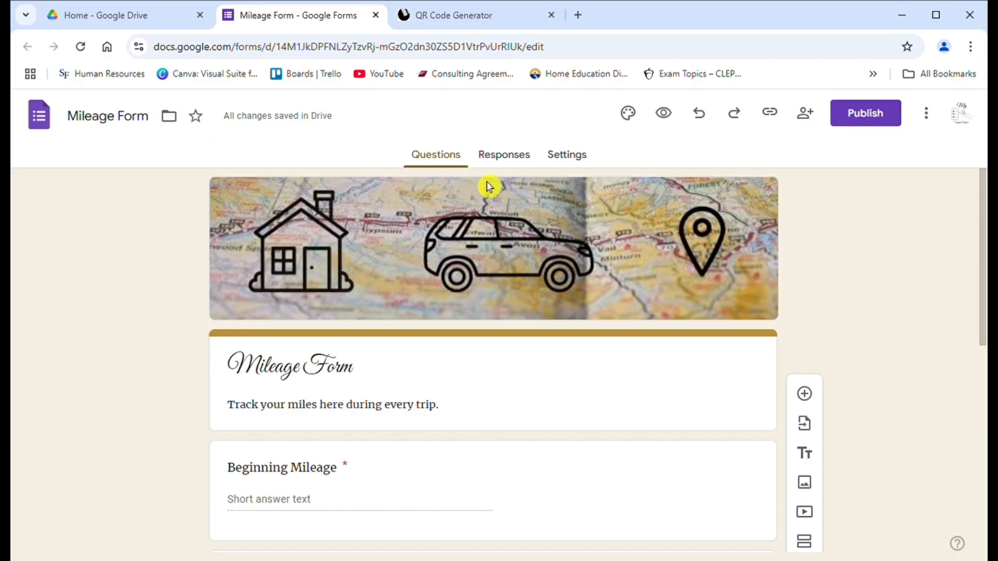
Link the form's responses to a new spreadsheet named "Mileage Form (Responses)" and revert its table to unformatted data.
left_click(497, 161)
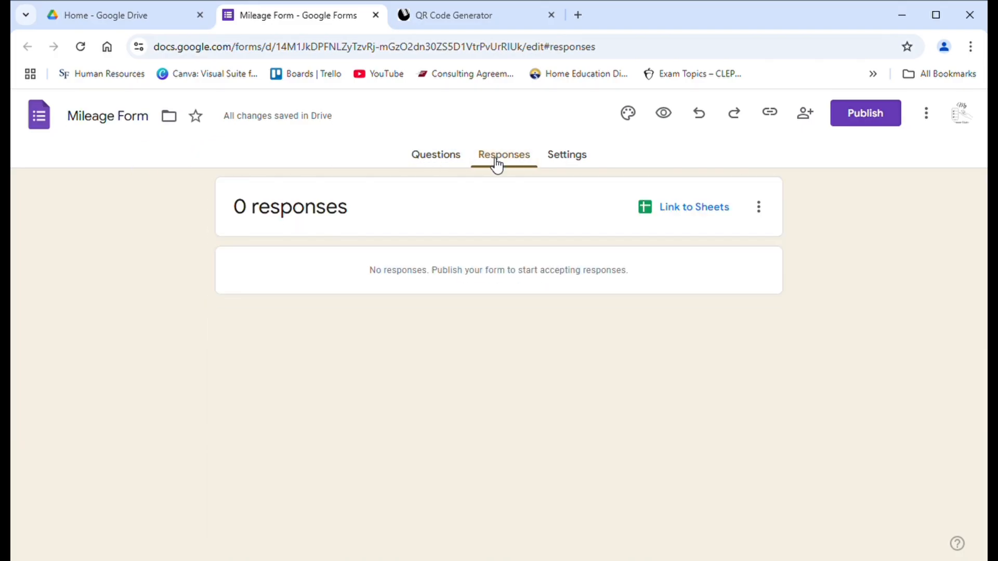
left_click(691, 214)
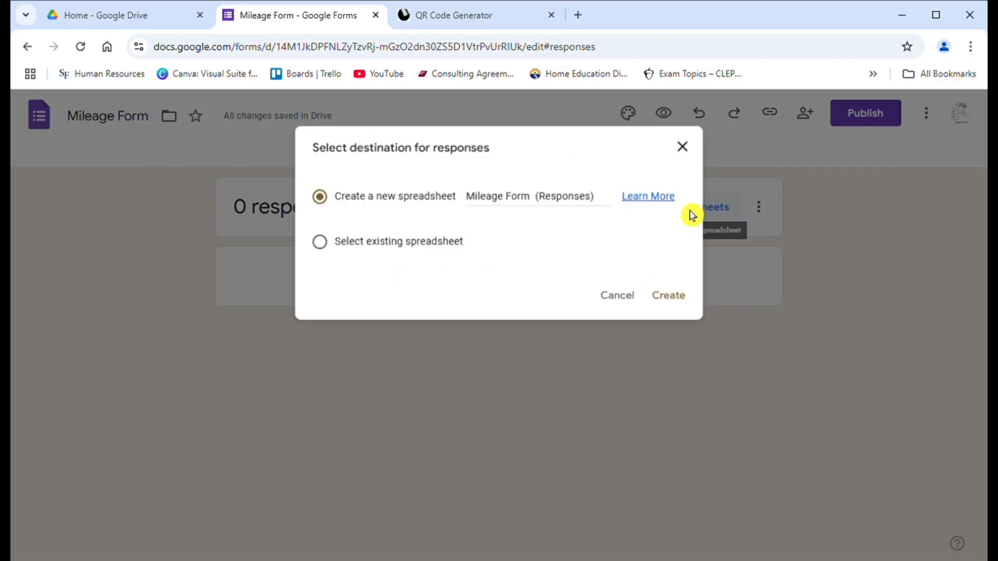
left_click(672, 299)
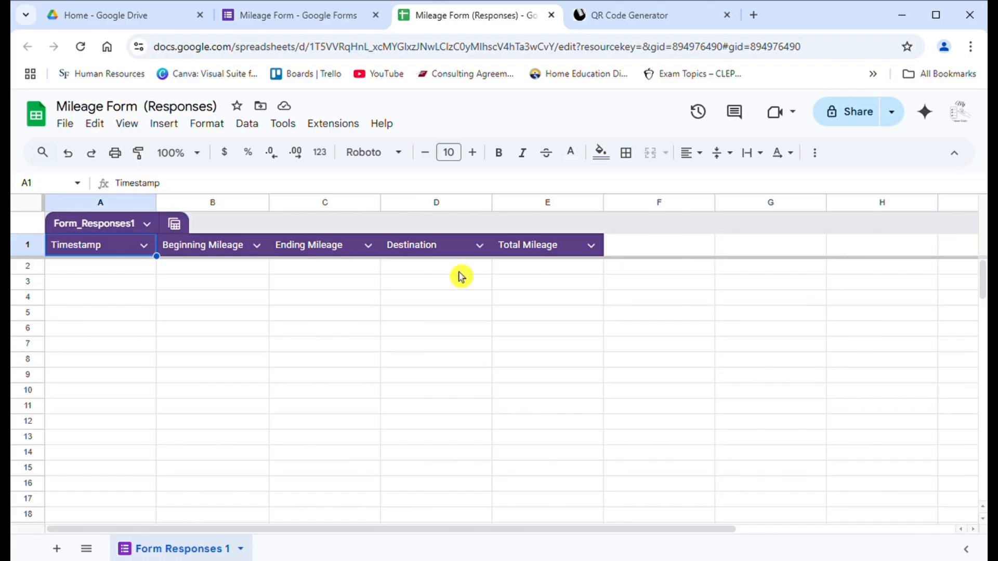
left_click(147, 225)
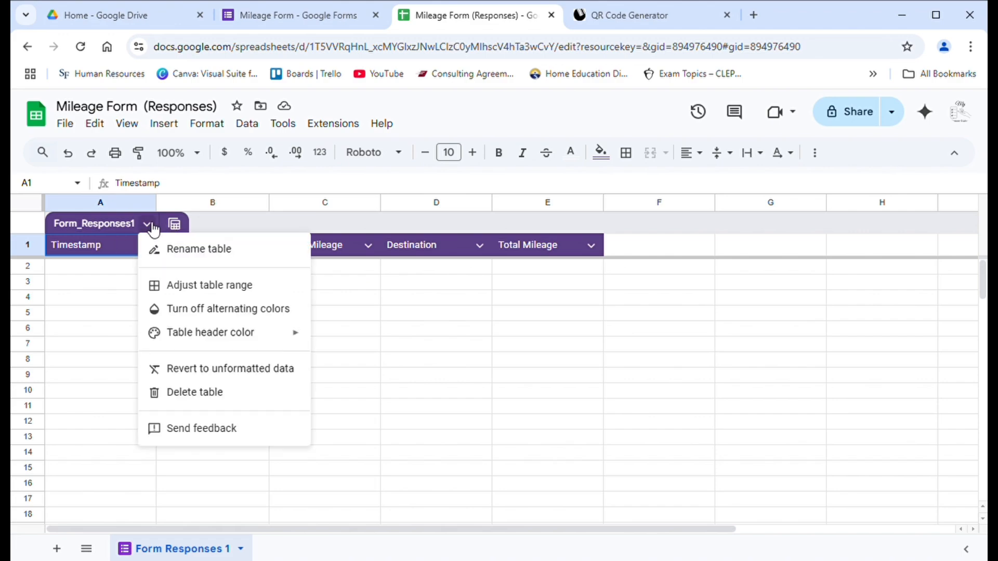
left_click(184, 373)
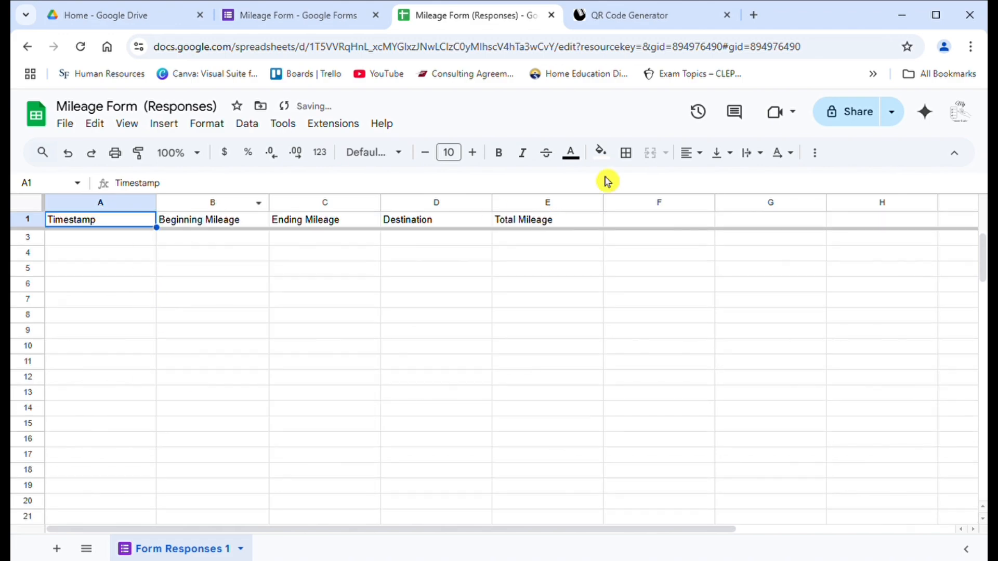
Fill the Timestamp header cell with light red berry and the Beginning Mileage header cell with light red.
left_click(602, 153)
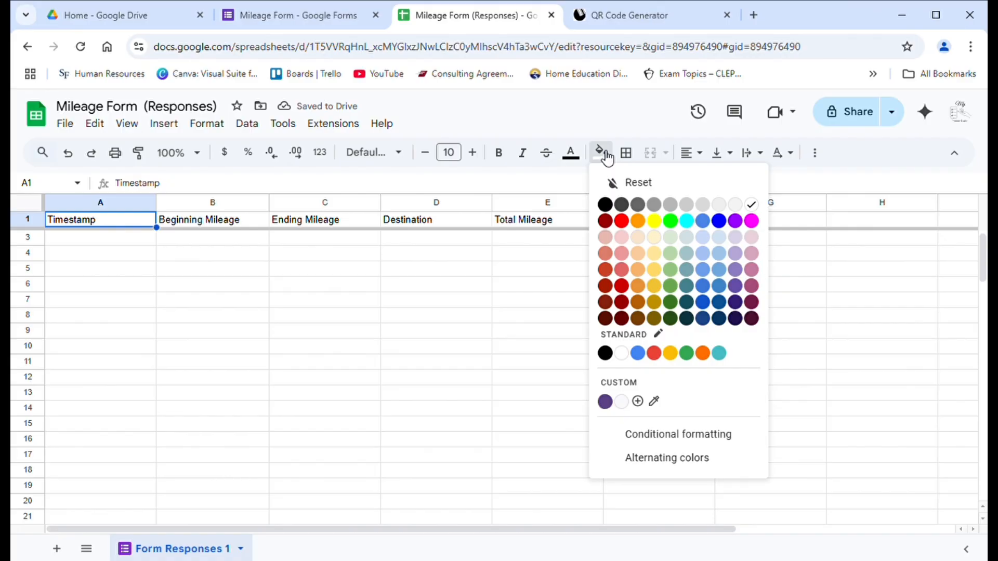
left_click(606, 238)
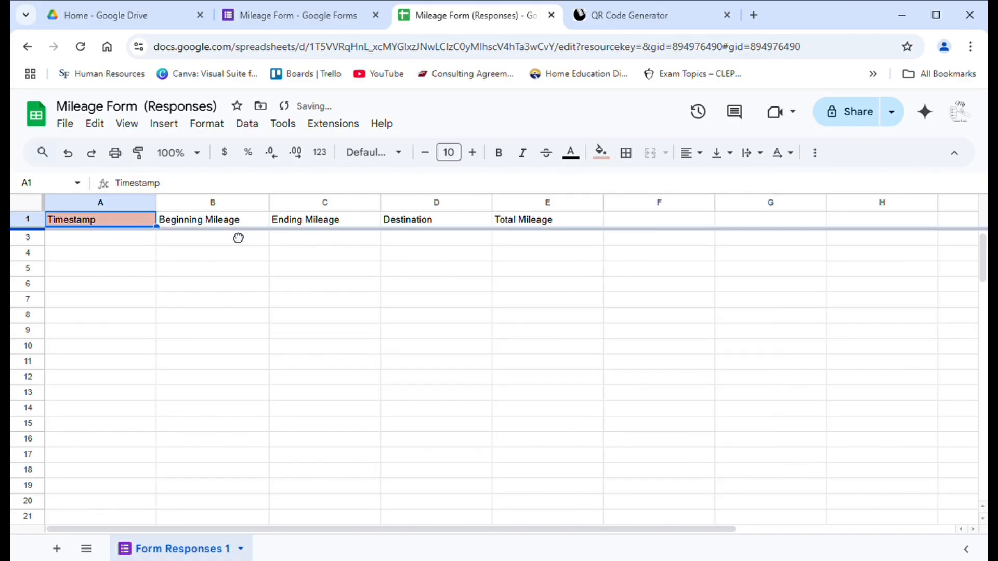
left_click(255, 223)
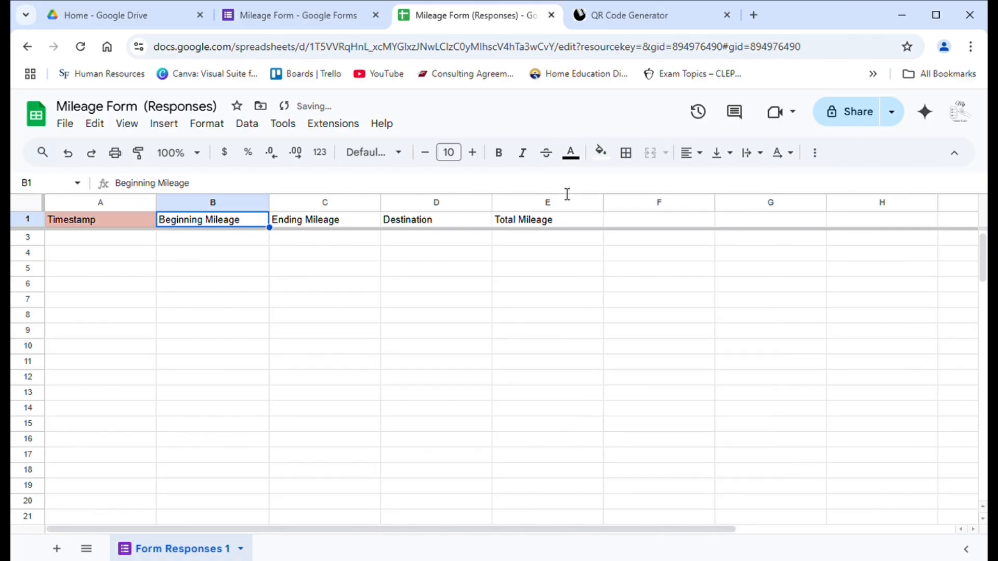
left_click(601, 156)
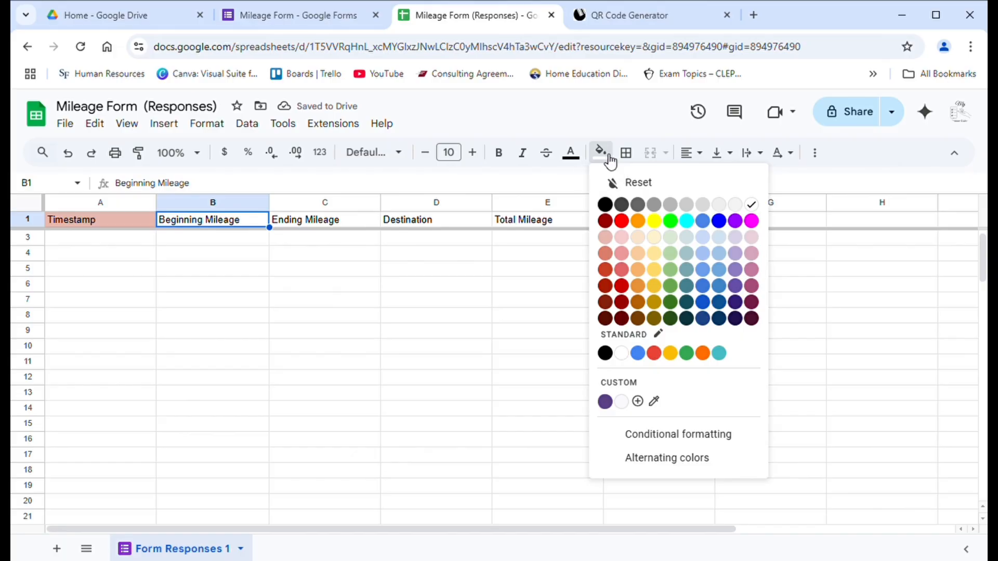
left_click(626, 239)
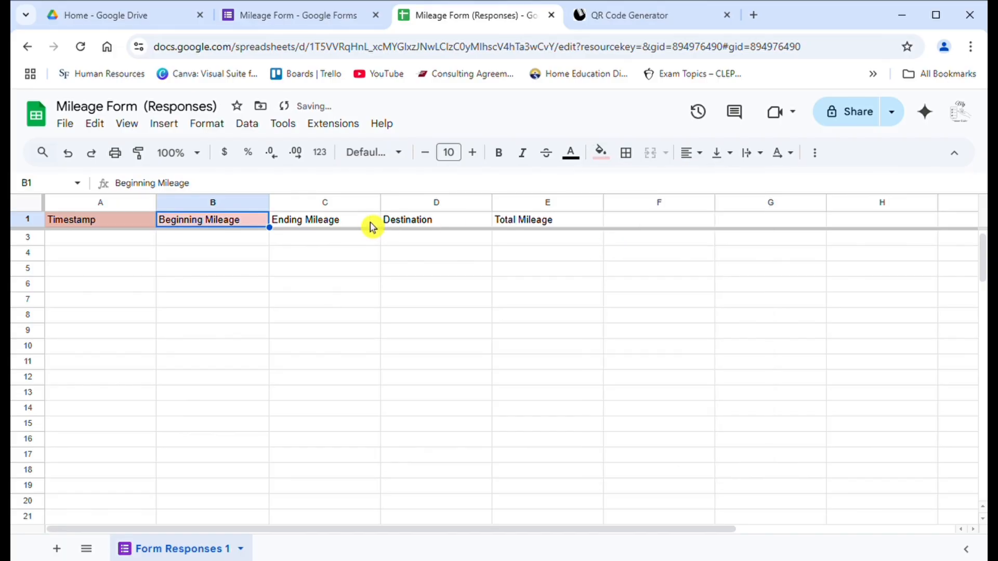
Fill the Ending Mileage header cell with light yellow and the Destination header cell with light green.
left_click(369, 224)
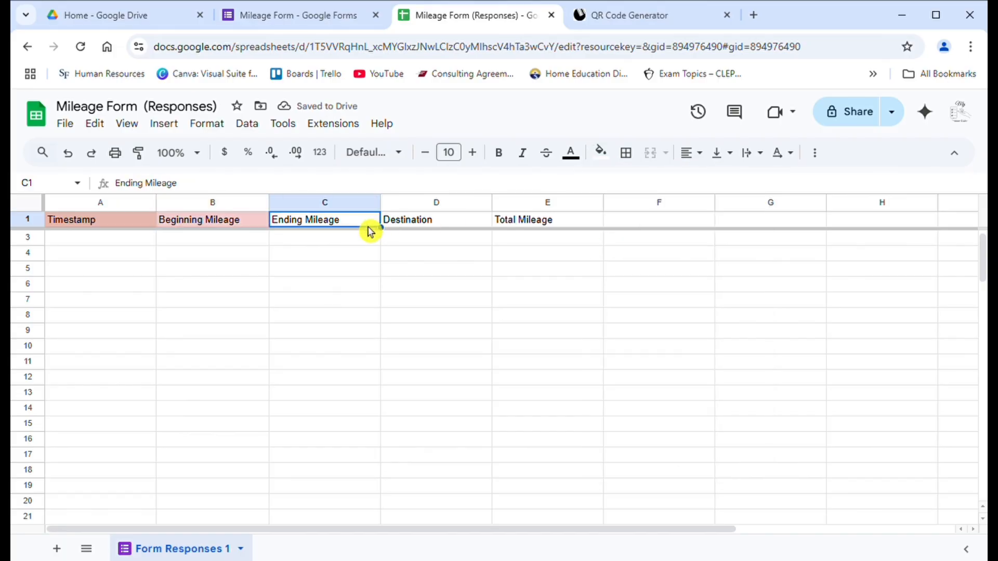
left_click(605, 154)
left_click(655, 253)
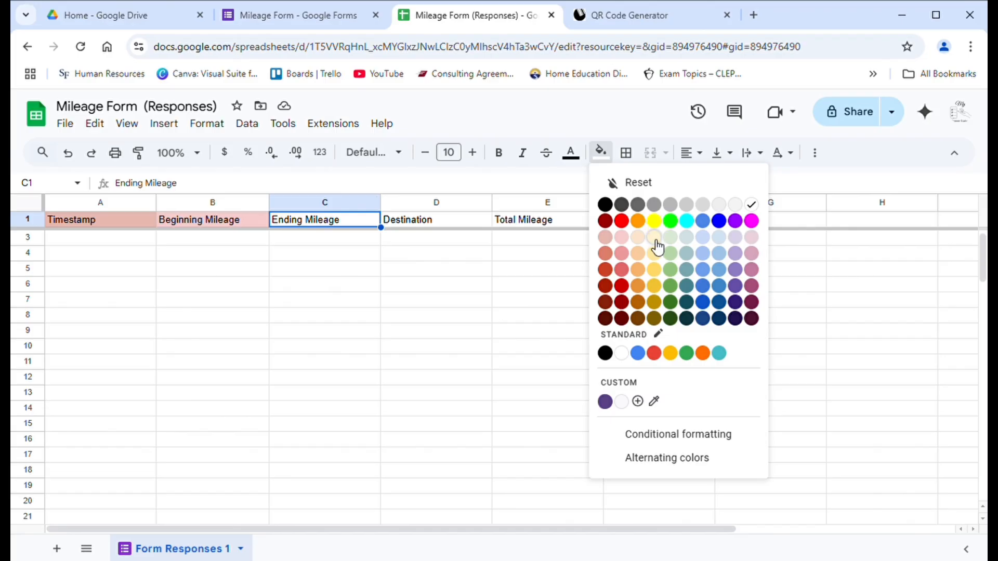
left_click(432, 225)
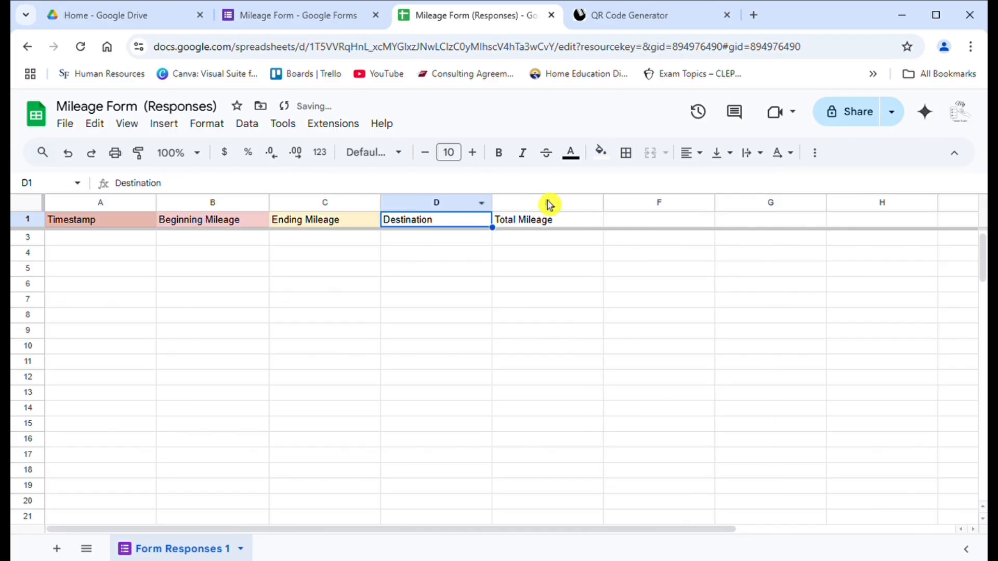
left_click(603, 155)
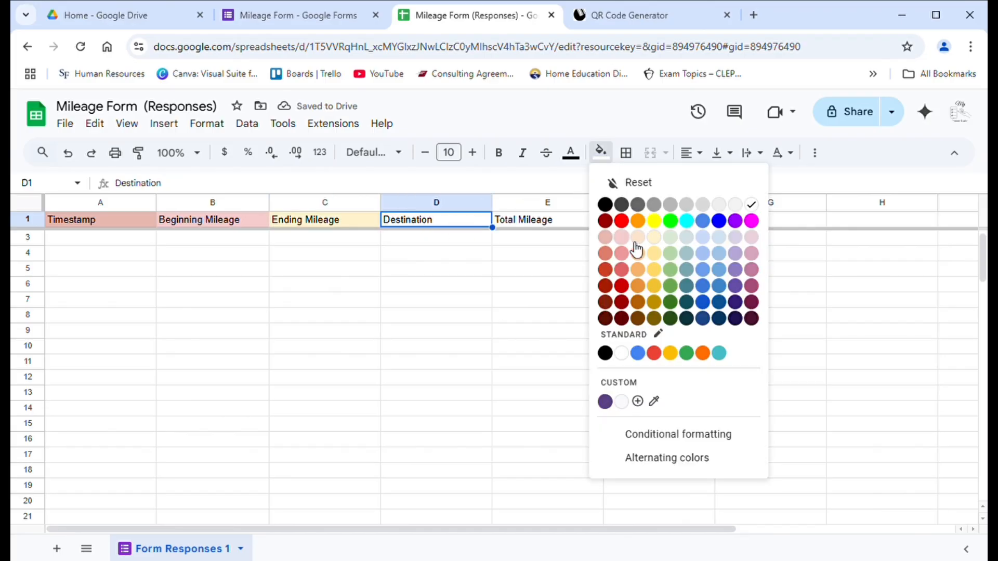
left_click(672, 253)
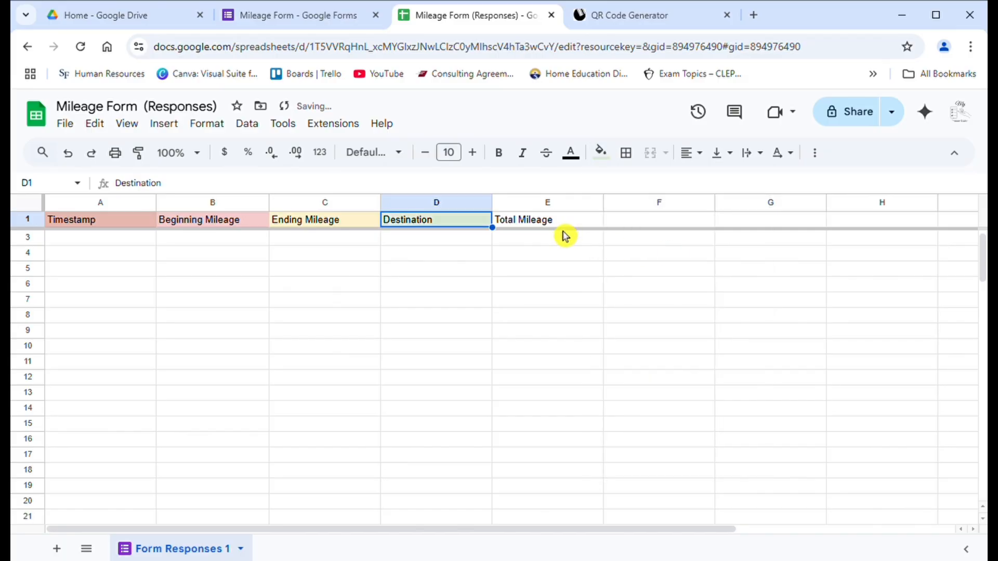
Try light green as the fill color of the Total Mileage header cell.
left_click(564, 223)
left_click(599, 153)
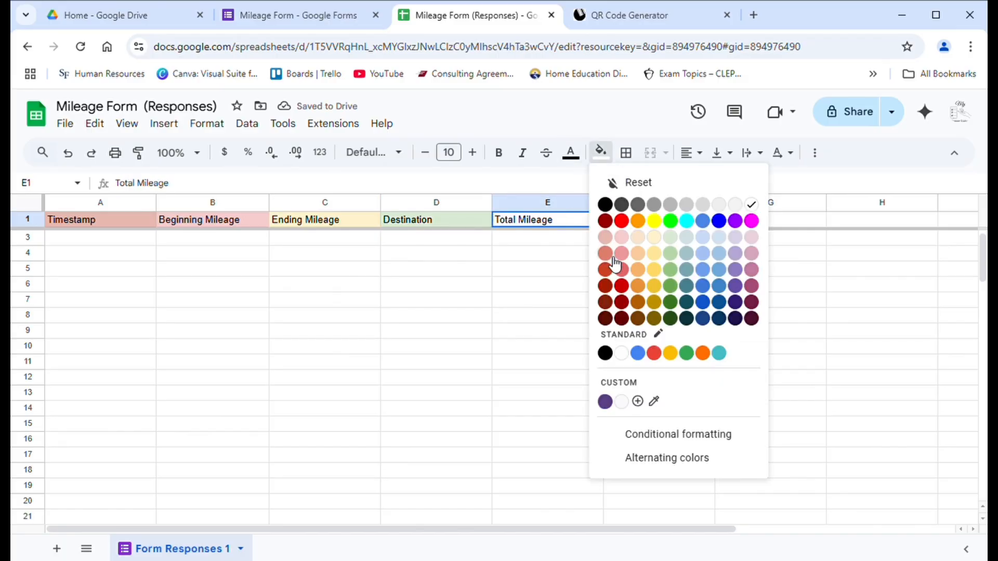
left_click(672, 253)
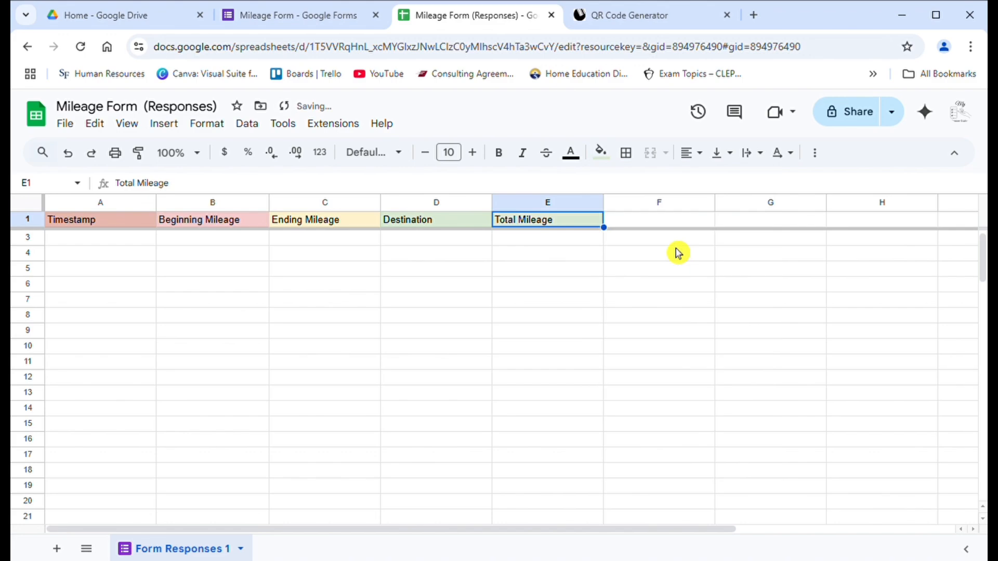
Fill the Total Mileage header cell with light cyan.
left_click(544, 256)
left_click(545, 223)
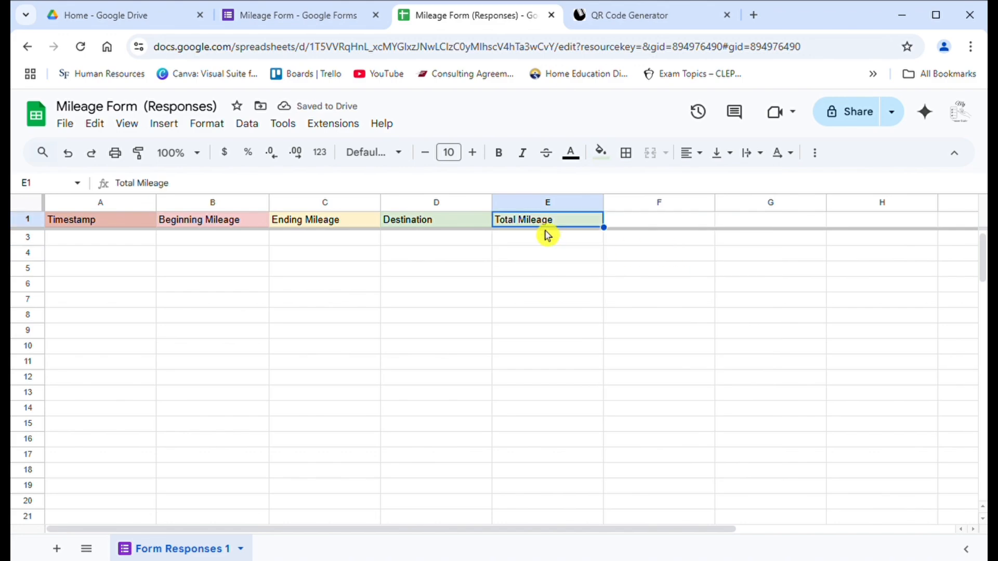
left_click(600, 152)
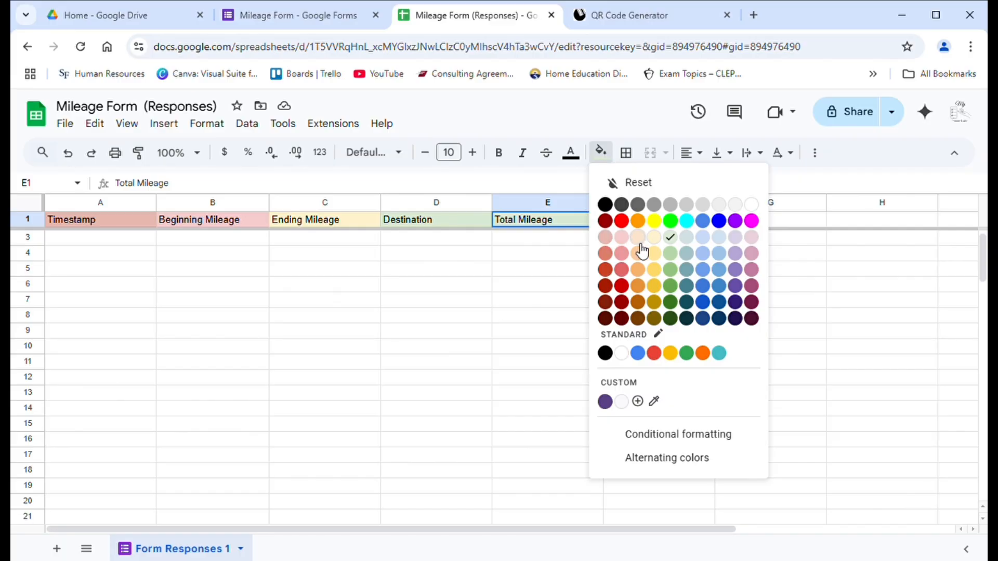
left_click(696, 244)
Widen the Destination column to about twice its width and close the responses spreadsheet.
left_click(482, 319)
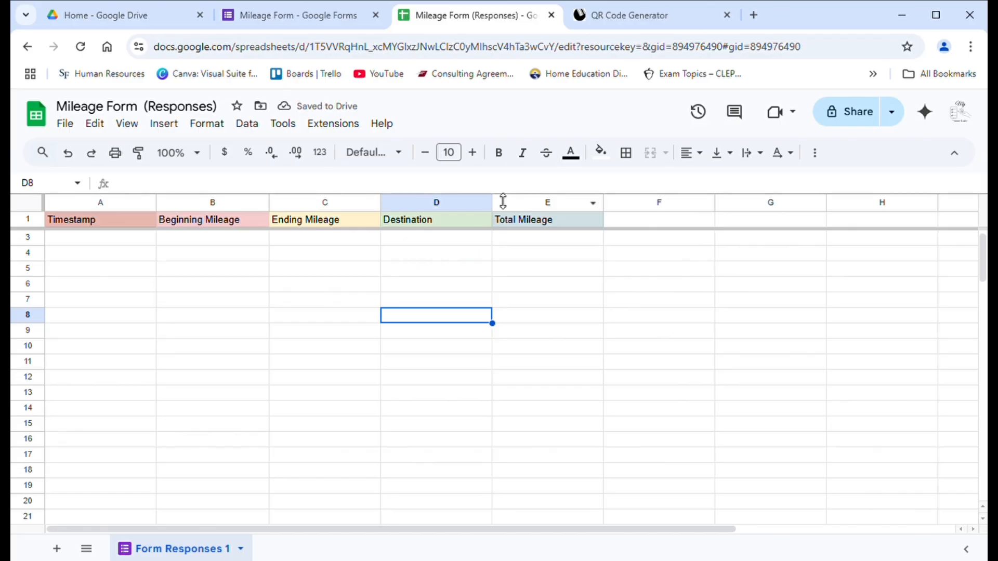
left_click_drag(497, 206, 602, 212)
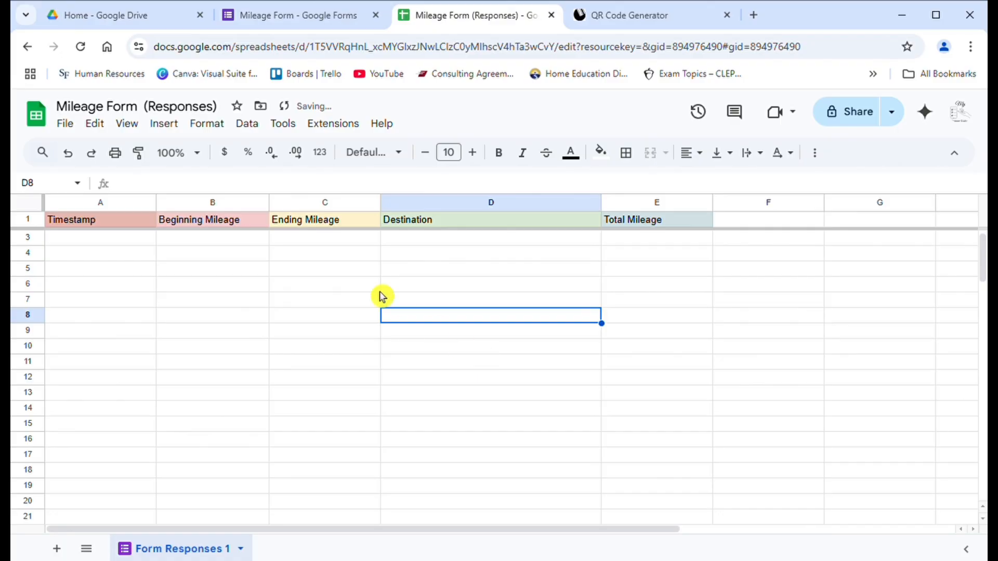
left_click(551, 15)
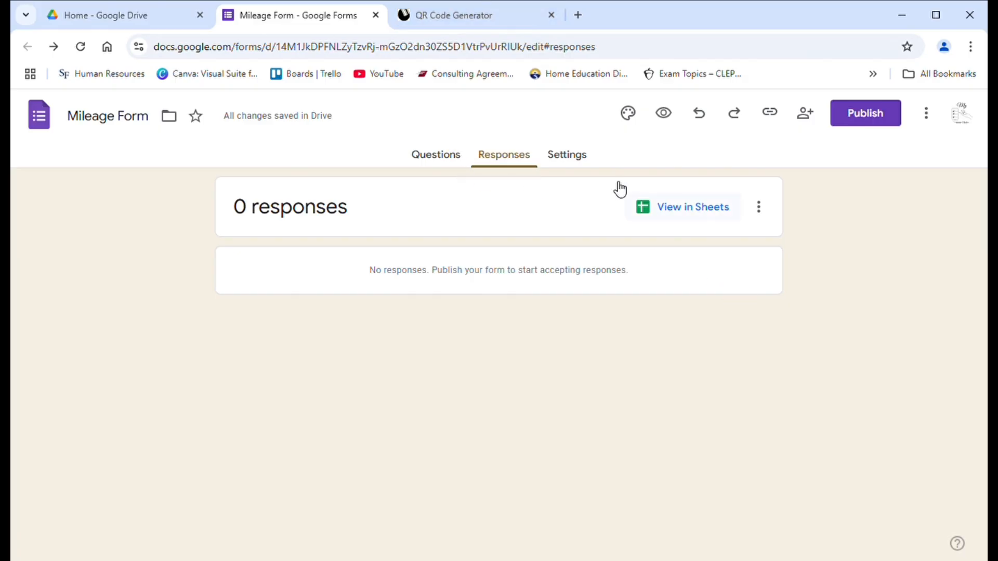
Turn on "Allow response editing" in the form's response settings.
left_click(591, 166)
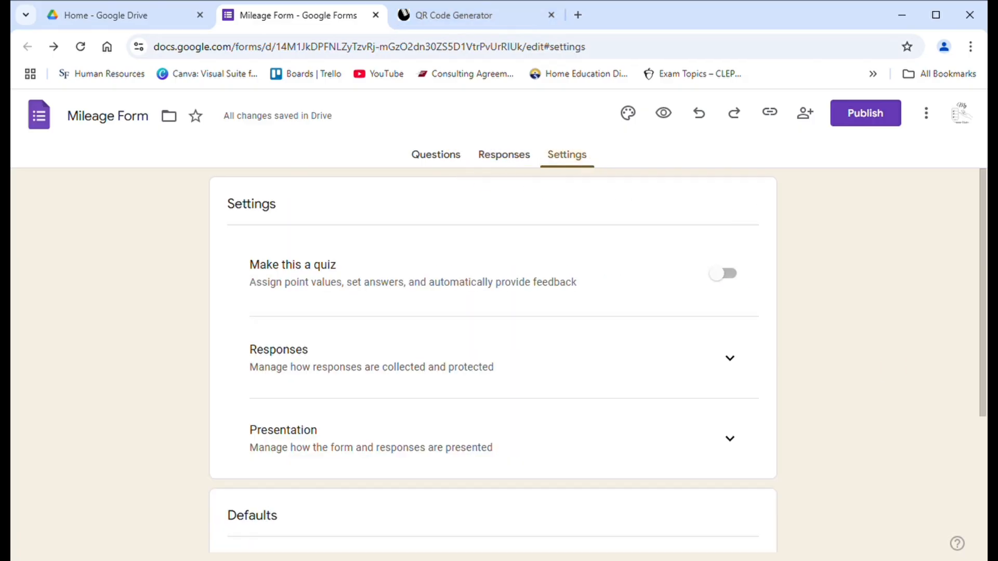
left_click(730, 359)
left_click_drag(984, 254, 983, 348)
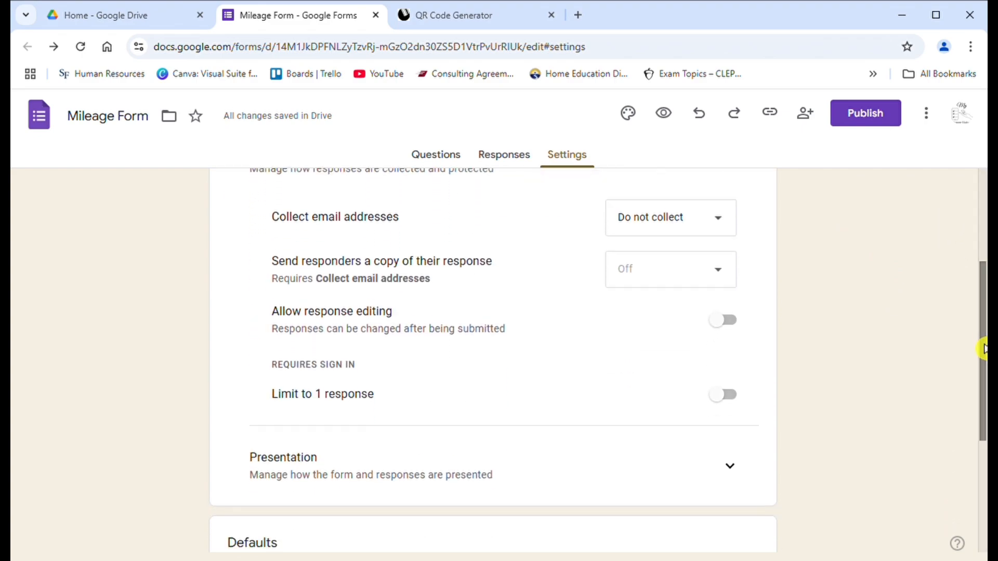
left_click(726, 334)
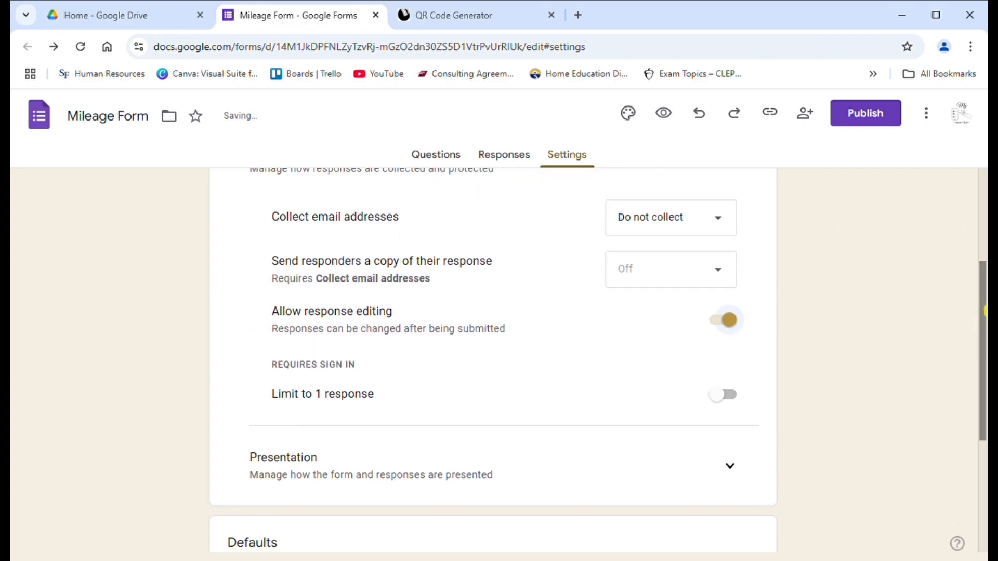
Turn on "Show progress bar" in the form's presentation settings.
left_click_drag(984, 312, 987, 407)
left_click(727, 275)
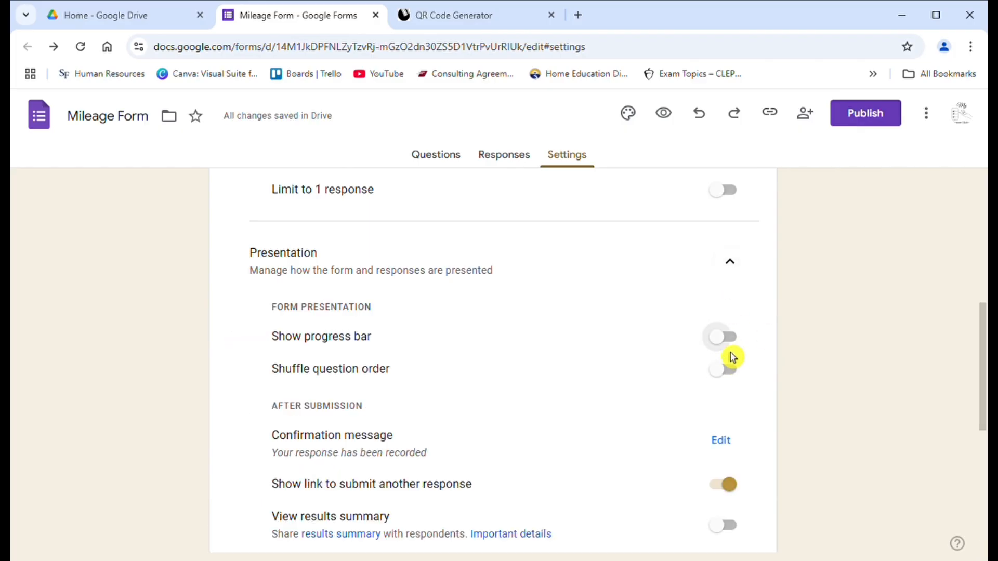
left_click(728, 344)
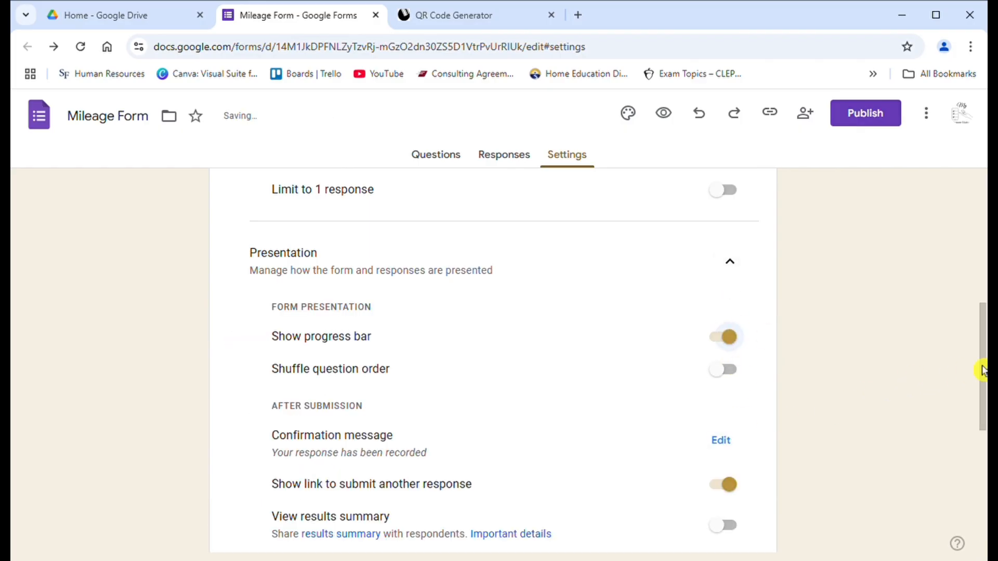
Set the form's confirmation message to "Yay! Your trip mileage has been recorded." and save it.
mouse_move(985, 363)
left_mouse_down()
mouse_move(969, 459)
mouse_move(982, 455)
mouse_move(983, 380)
left_mouse_up()
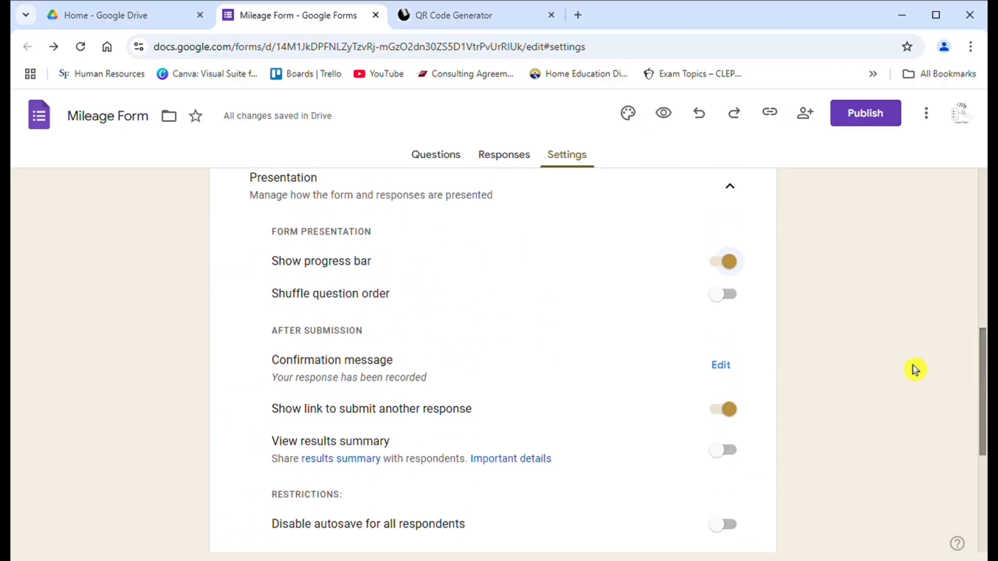
left_click(730, 376)
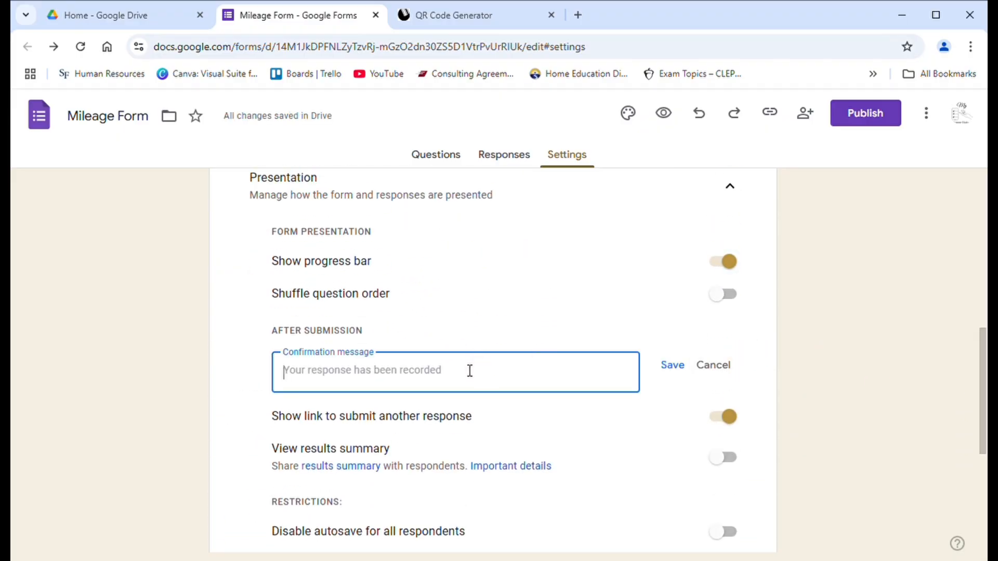
type("Y")
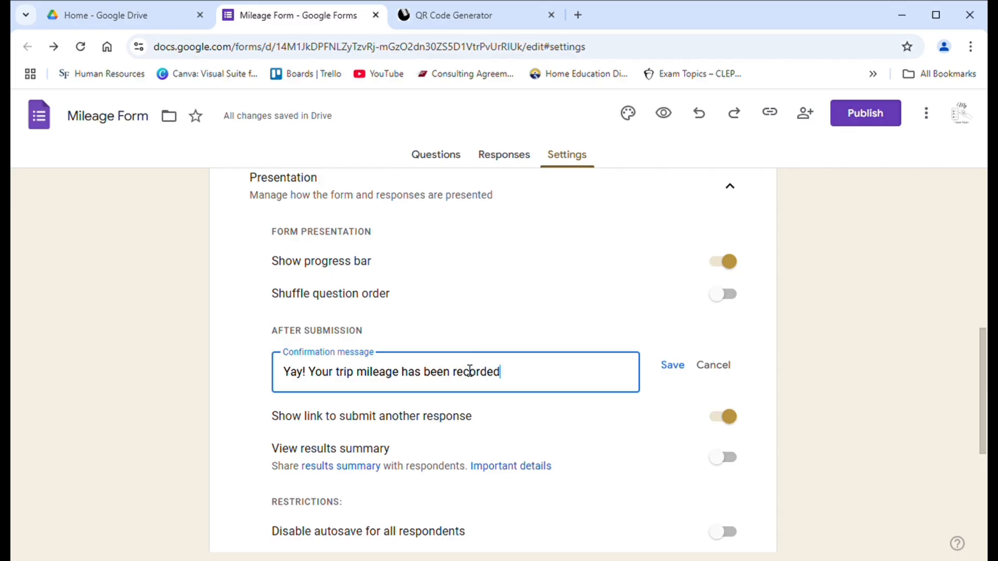
left_click(686, 372)
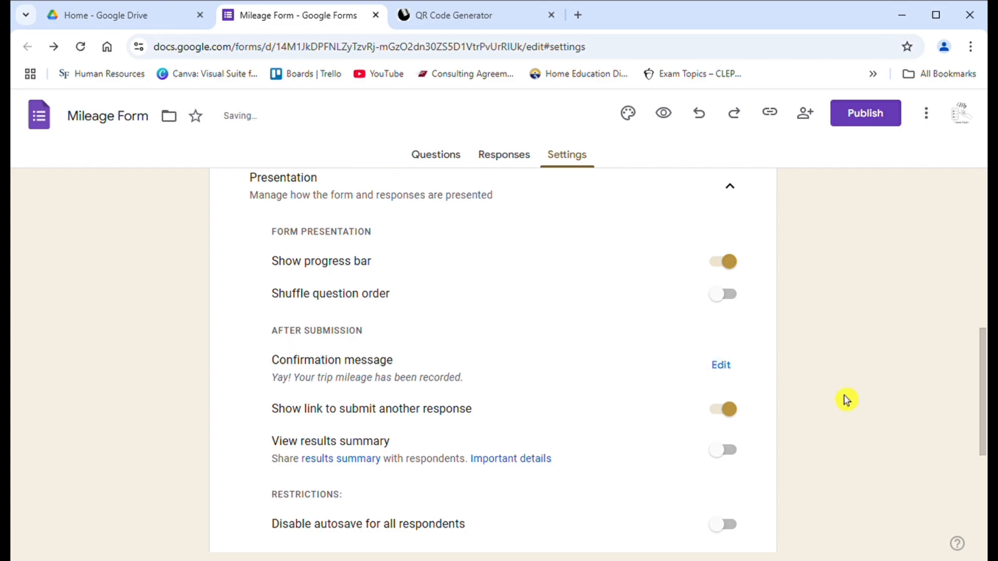
Look through the remaining form settings and defaults, and return to the form's questions.
left_click_drag(982, 370, 981, 470)
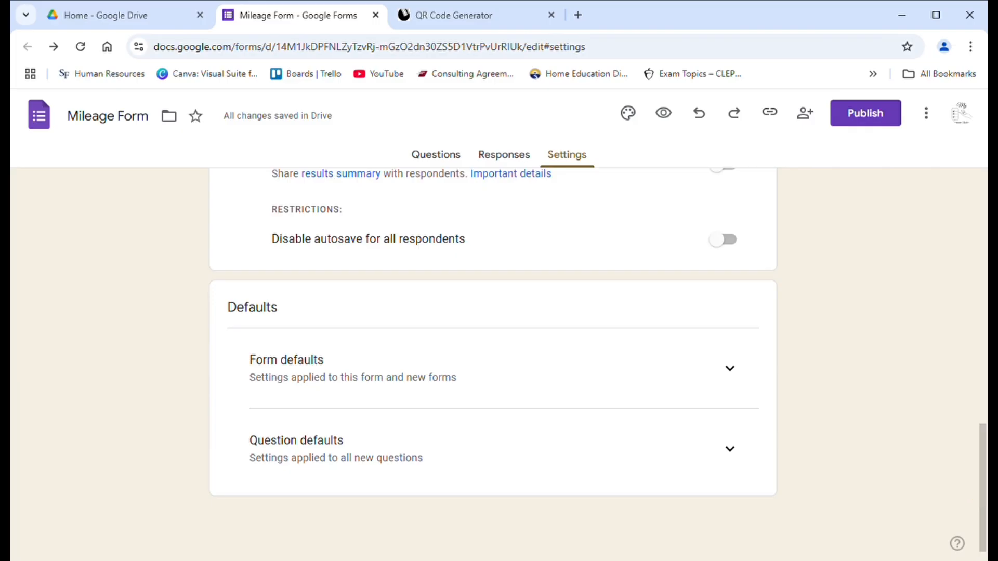
left_click_drag(982, 485, 982, 224)
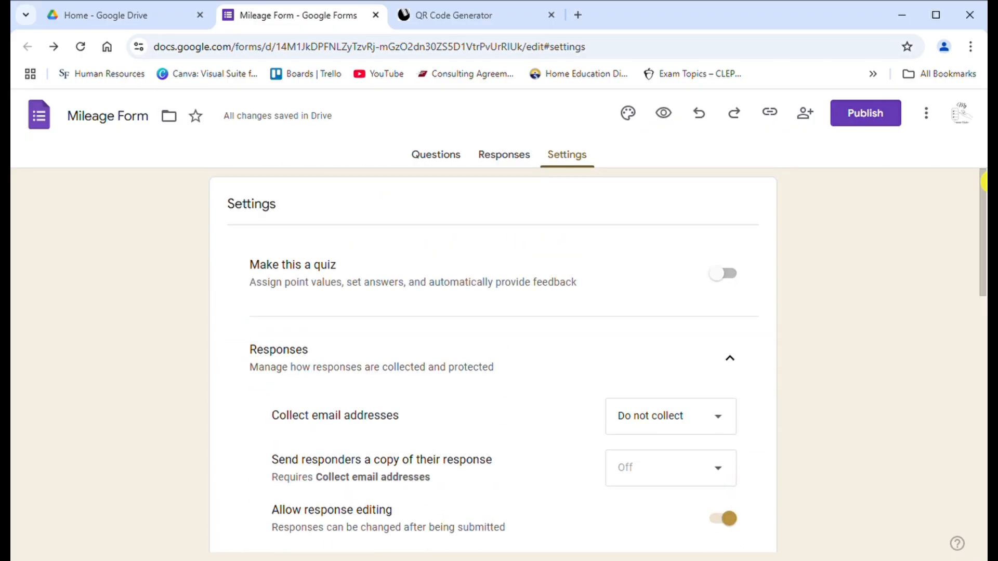
left_click(451, 165)
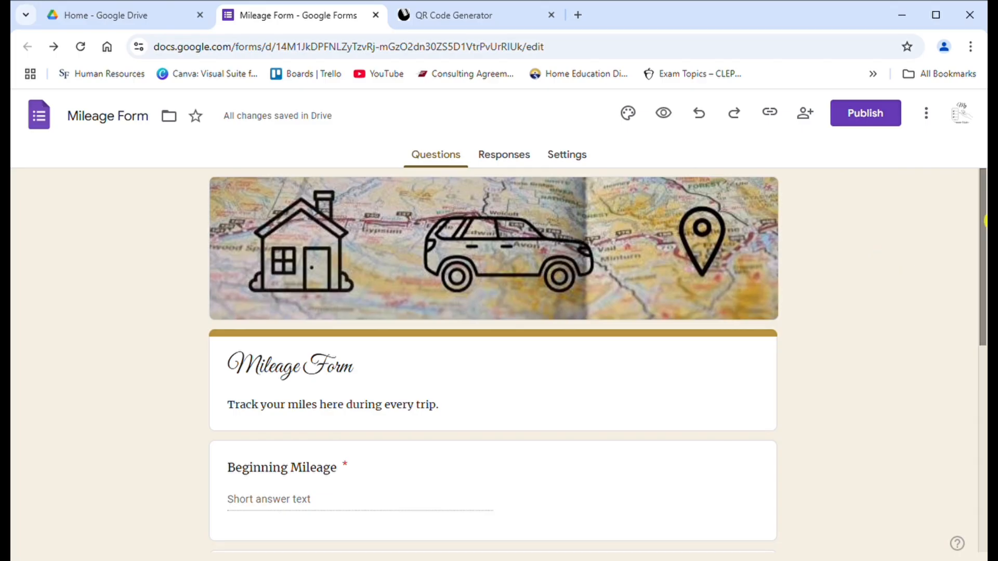
mouse_move(984, 224)
left_mouse_down()
mouse_move(974, 350)
mouse_move(981, 209)
left_mouse_up()
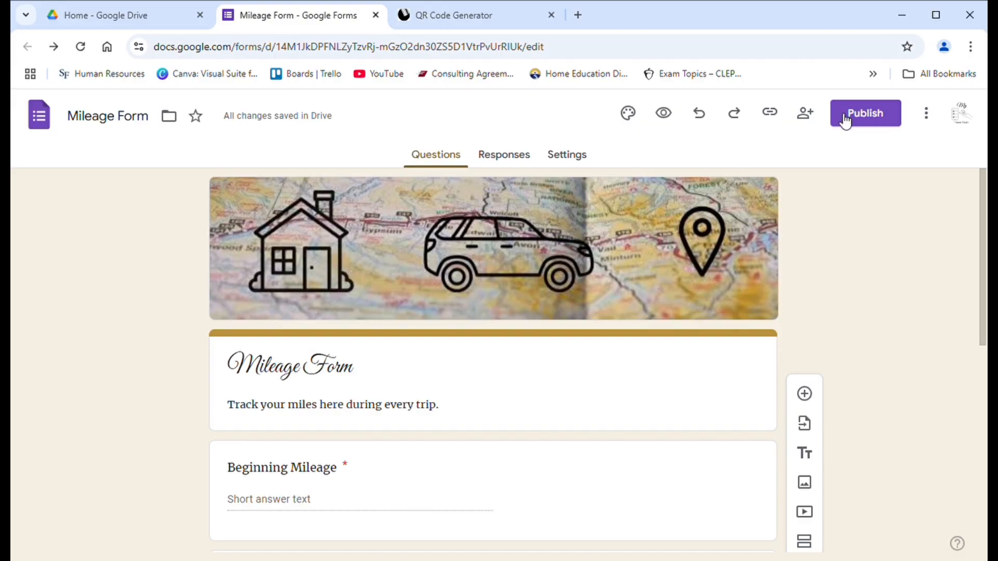
Check the form's responder link and sharing access, and publish it for anyone with the link.
left_click(783, 118)
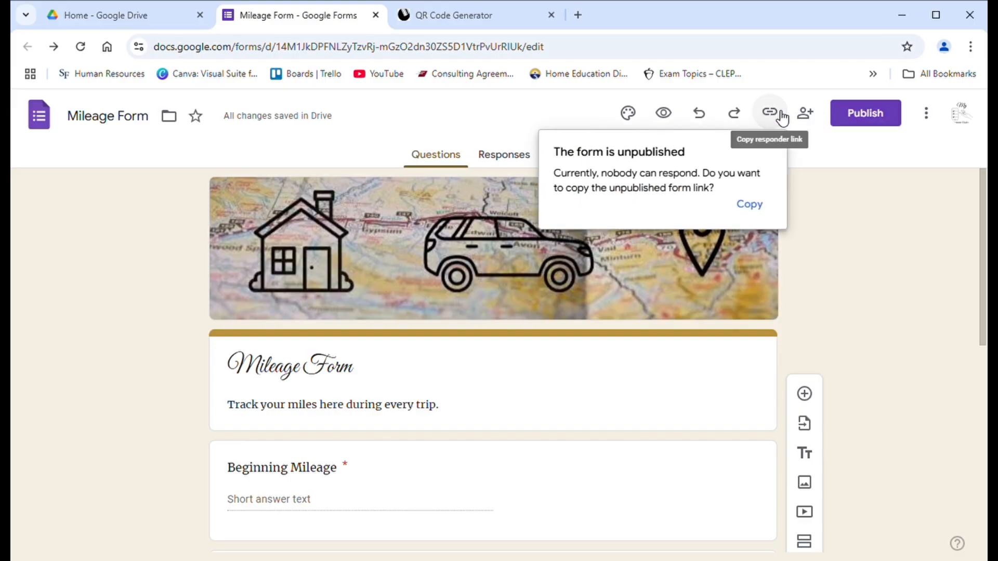
left_click(814, 124)
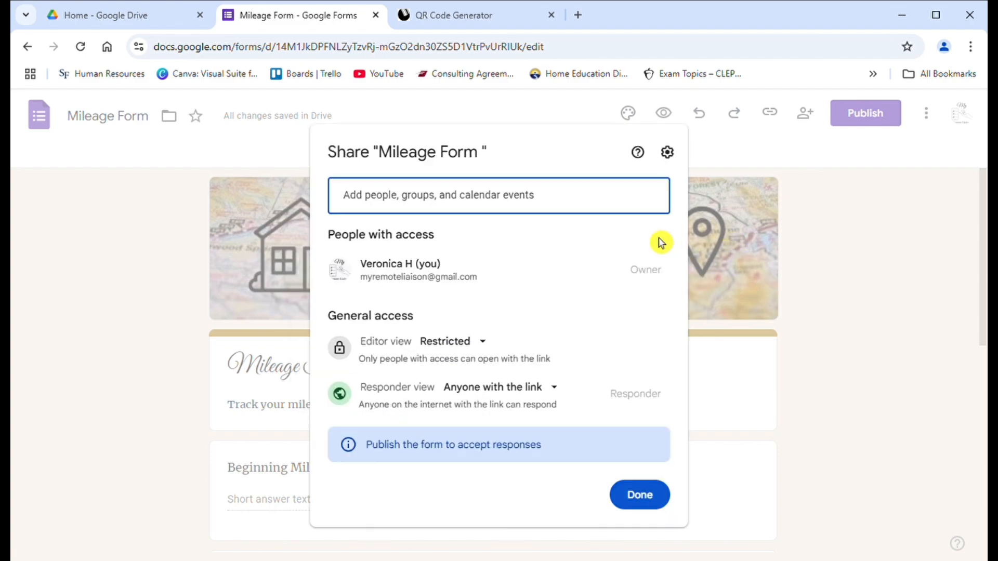
left_click(630, 498)
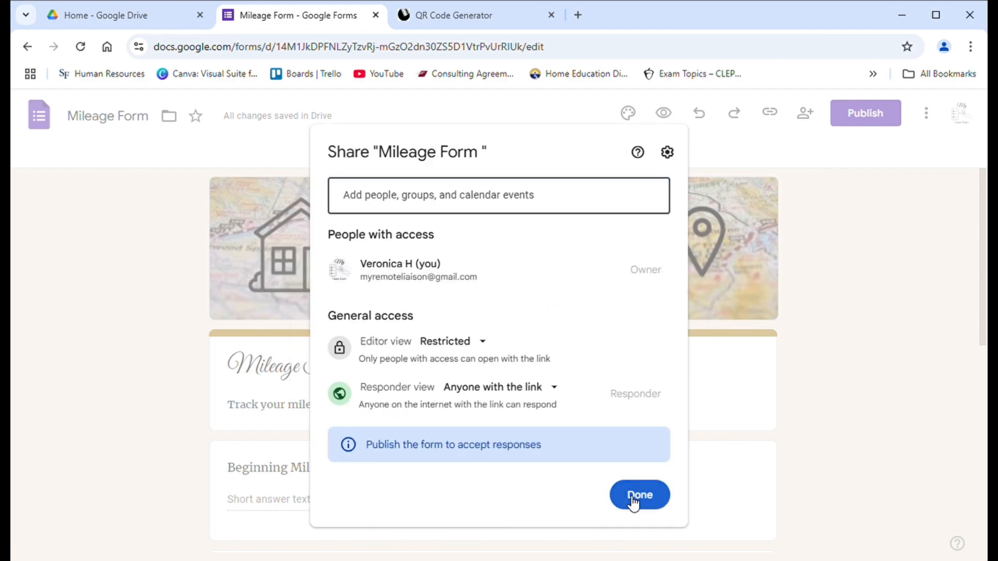
left_click(881, 123)
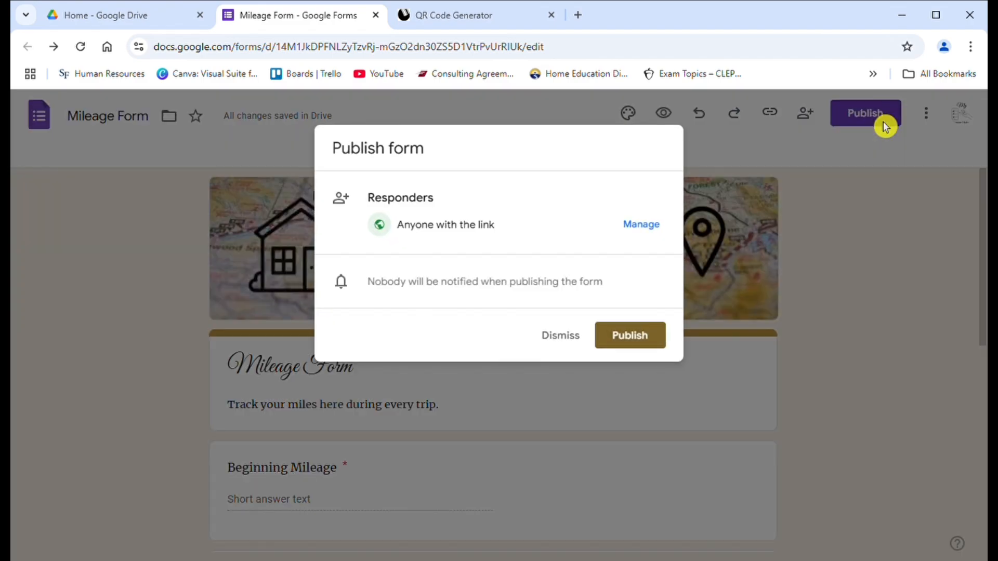
left_click(614, 345)
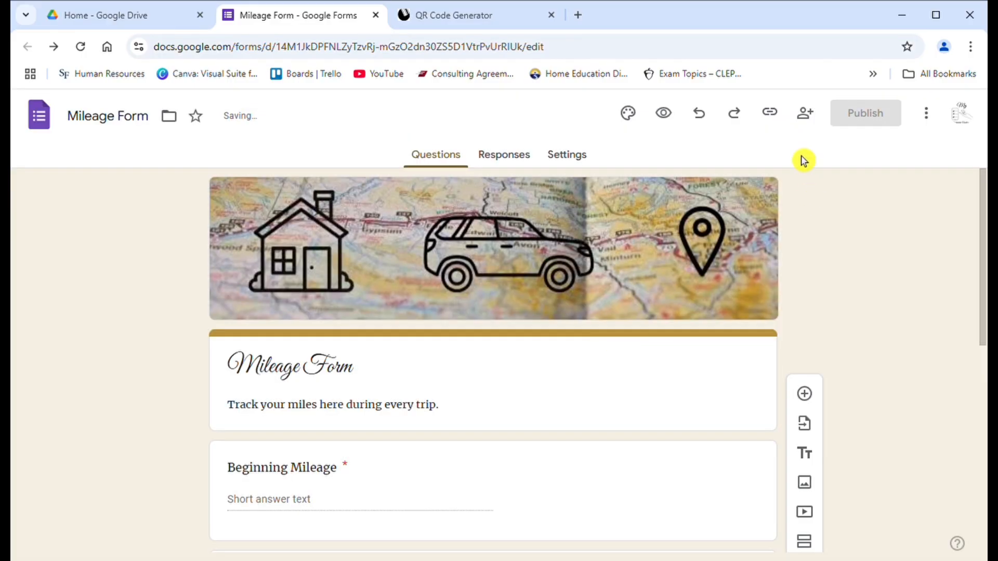
Preview the published Mileage Form as a respondent and close the preview.
left_click(654, 113)
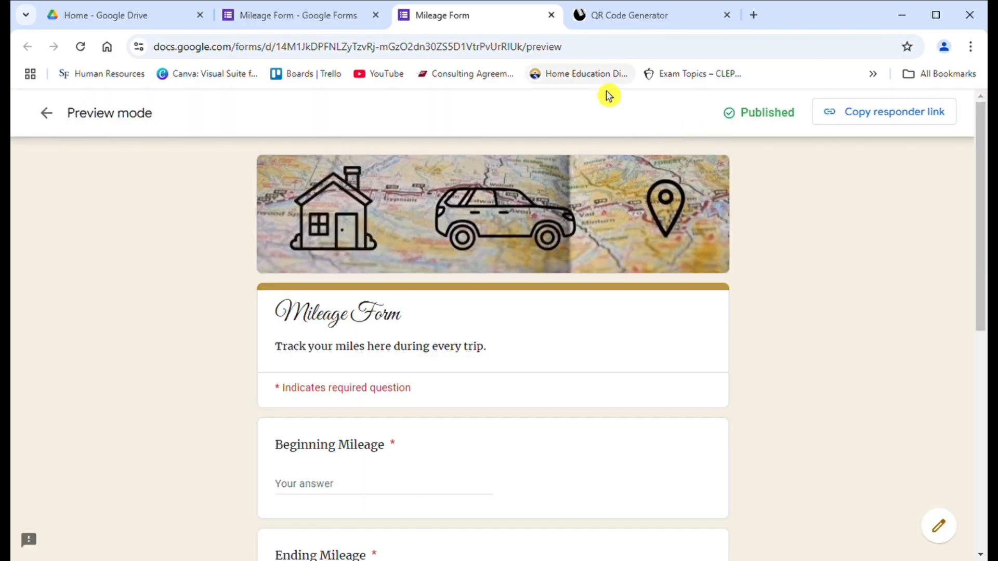
left_click_drag(980, 202, 954, 122)
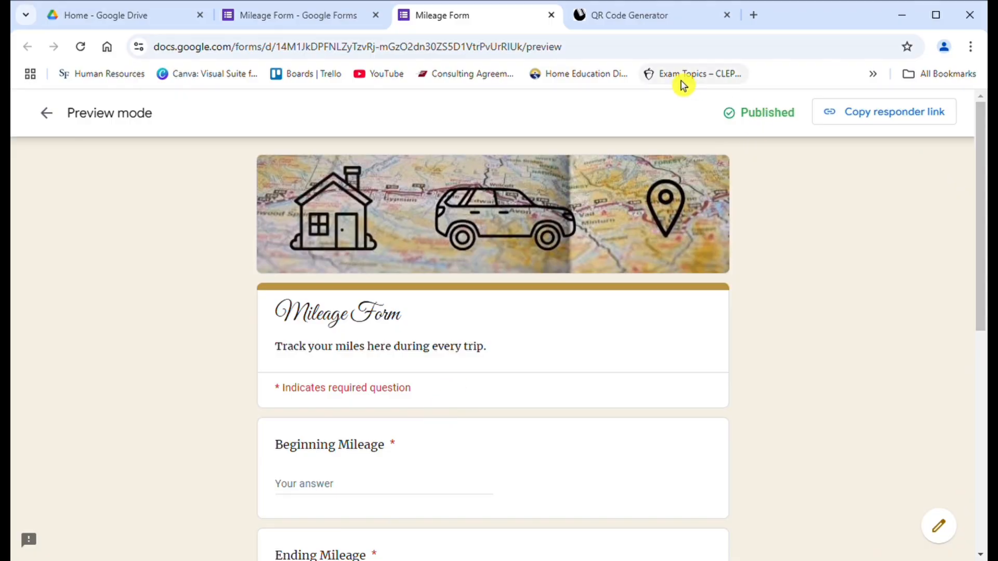
left_click(555, 16)
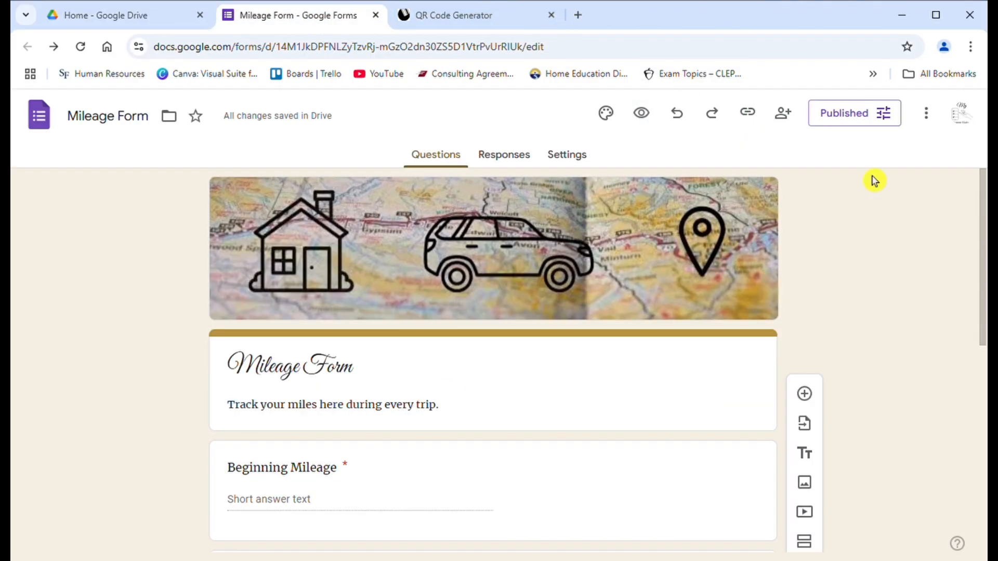
Shorten the published form's responder link and copy it.
left_click(749, 116)
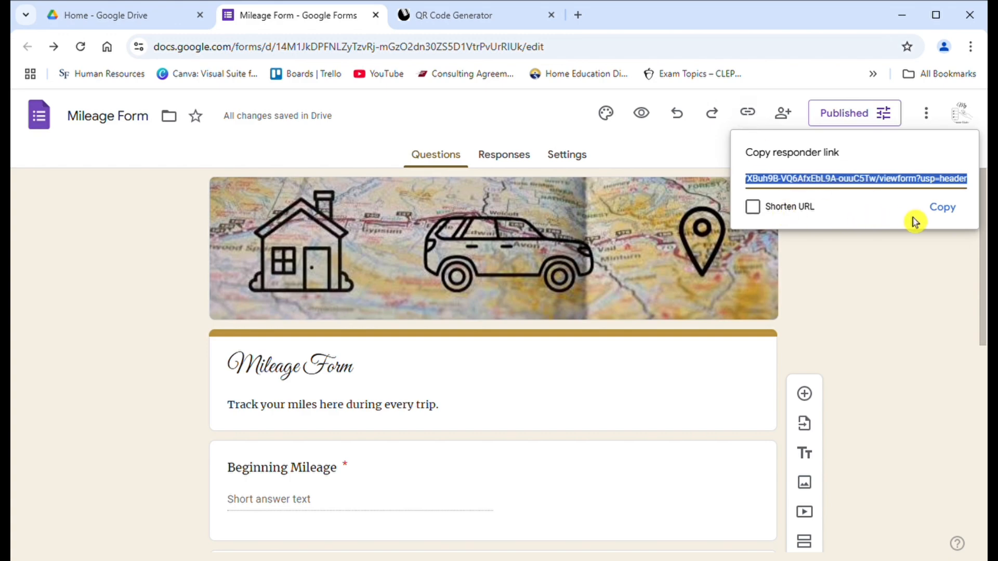
left_click(753, 208)
left_click(946, 209)
Switch to the QR Code Generator page, create a 200x200 QR code from the copied form link, and open its image.
left_click(510, 25)
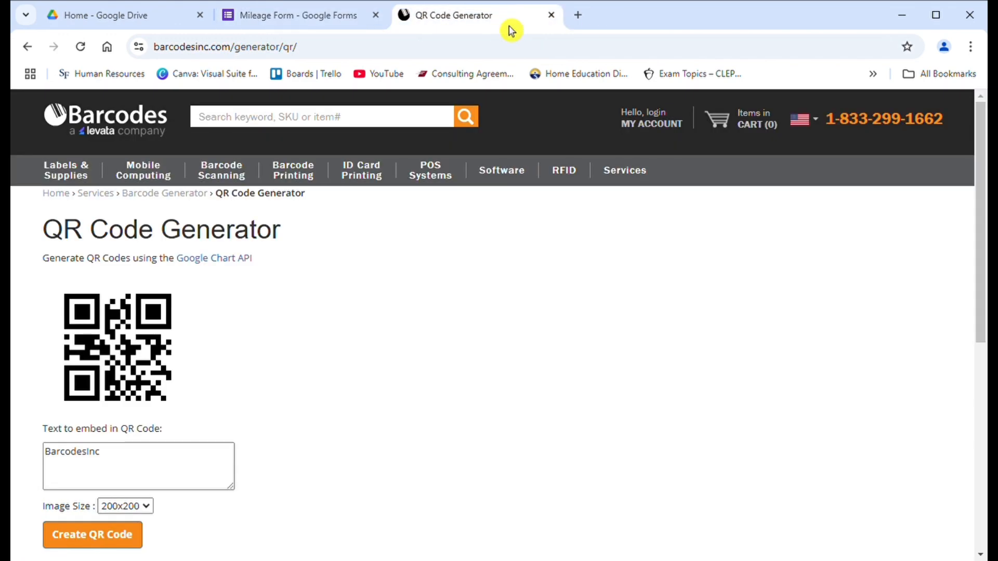
left_click_drag(144, 476, 45, 461)
key("BackSpace")
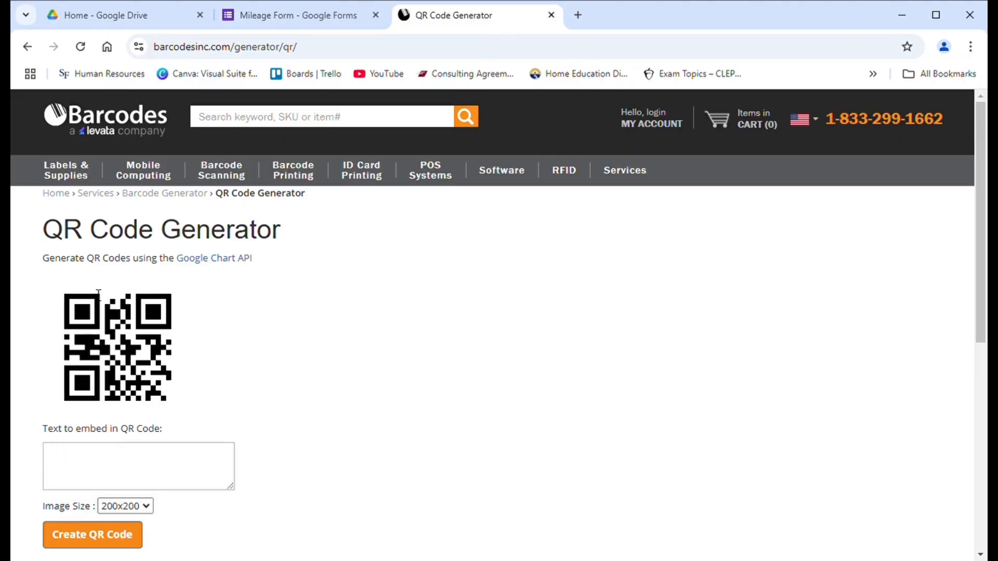
key("ctrl+v")
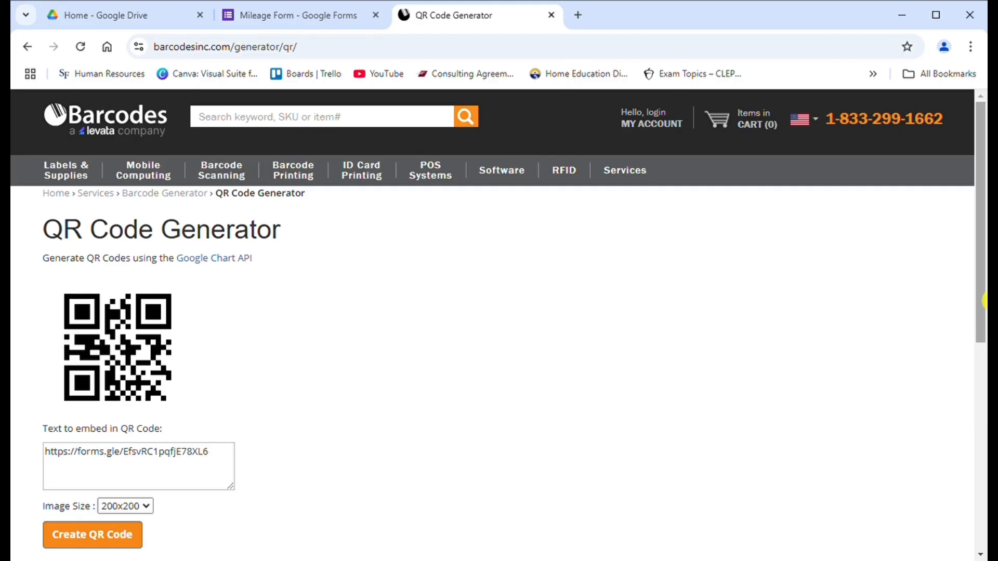
left_click_drag(984, 300, 986, 363)
left_click(133, 421)
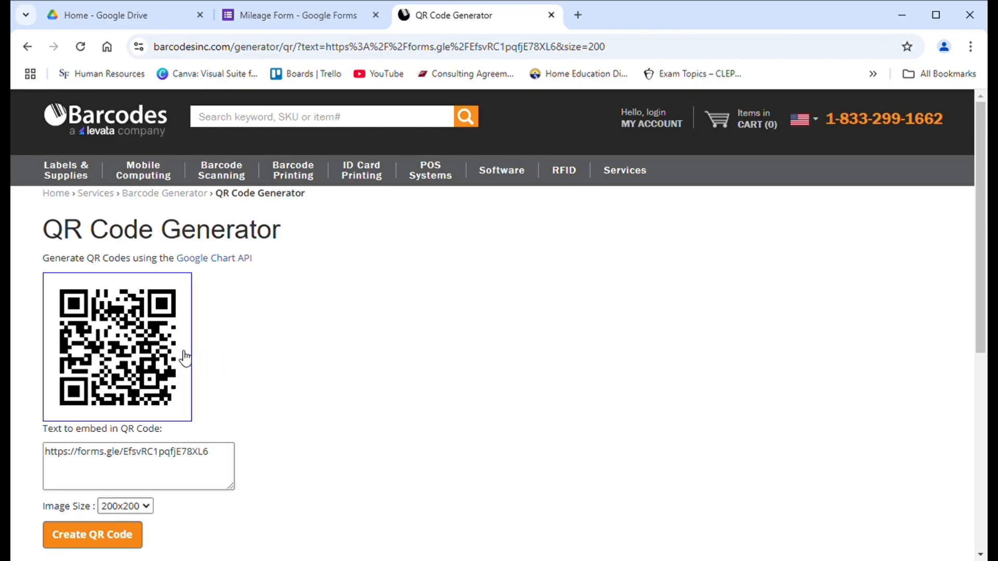
left_click(170, 359)
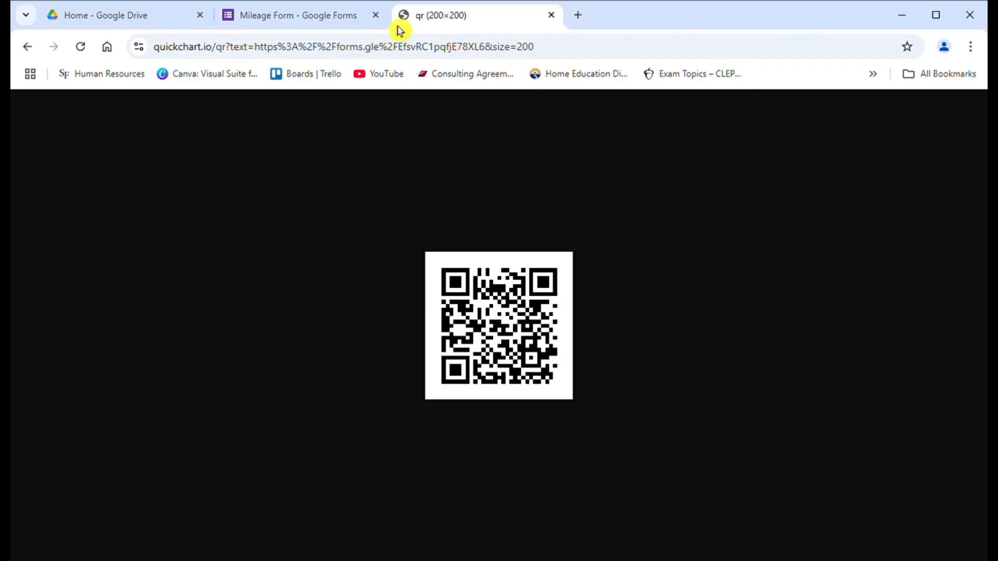
Switch to Google Drive, upload My Remote Mileage.png, and dismiss the upload notice.
left_click(266, 21)
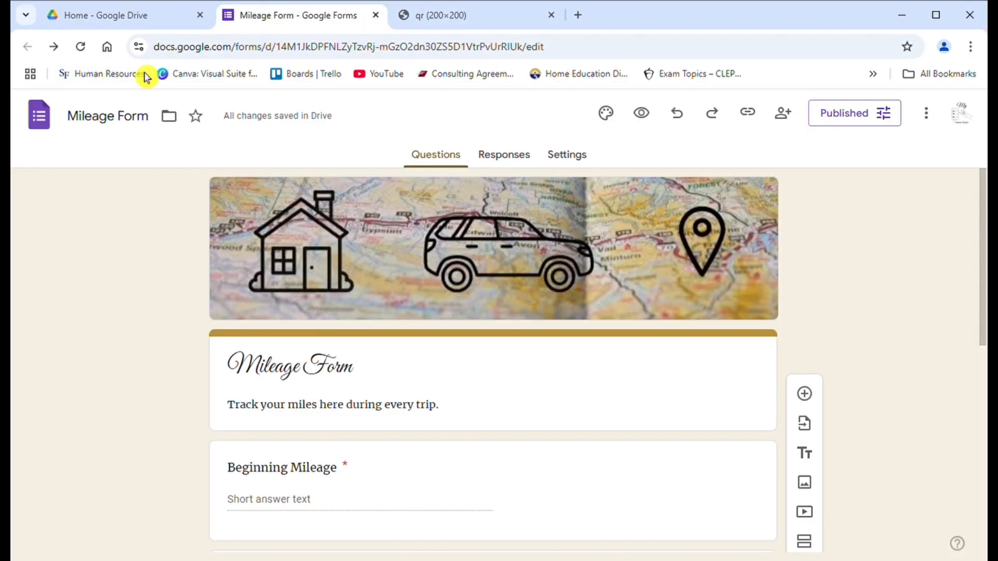
left_click(101, 16)
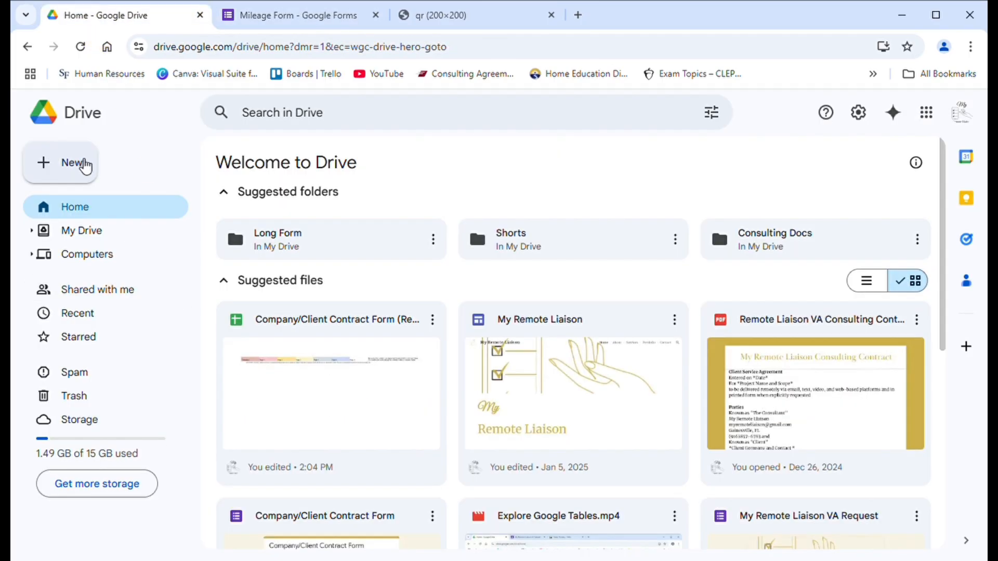
left_click(82, 164)
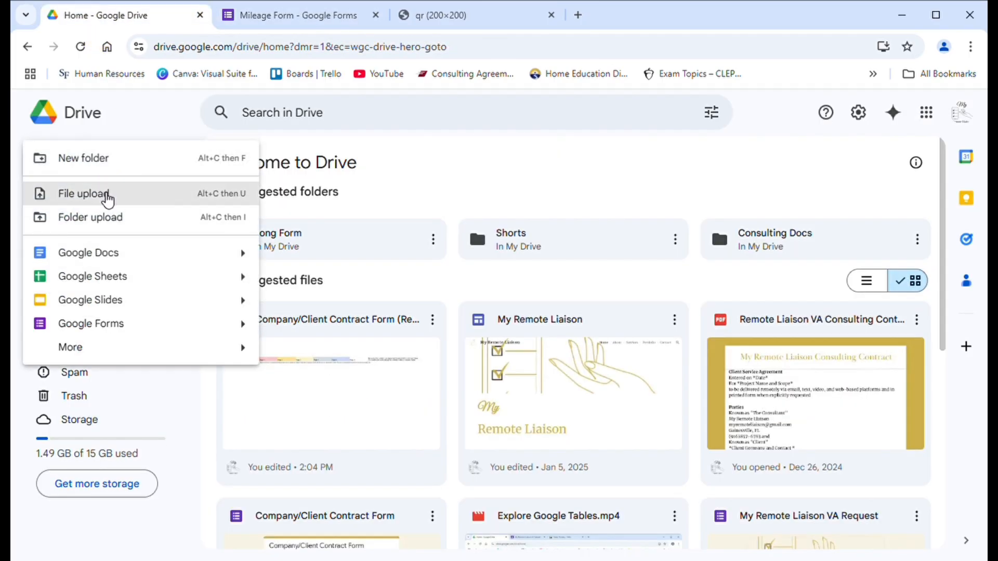
left_click(83, 194)
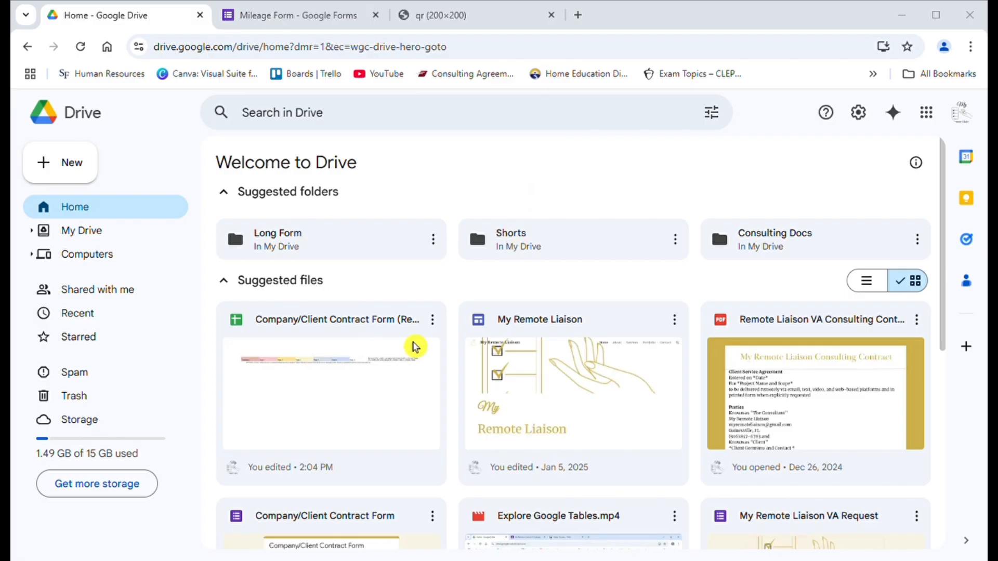
left_click(413, 342)
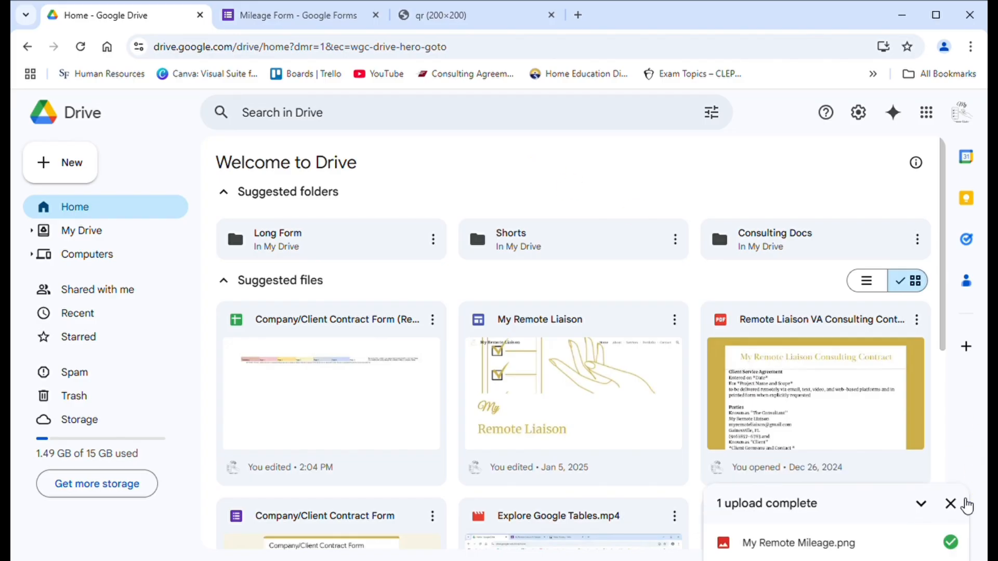
left_click(964, 511)
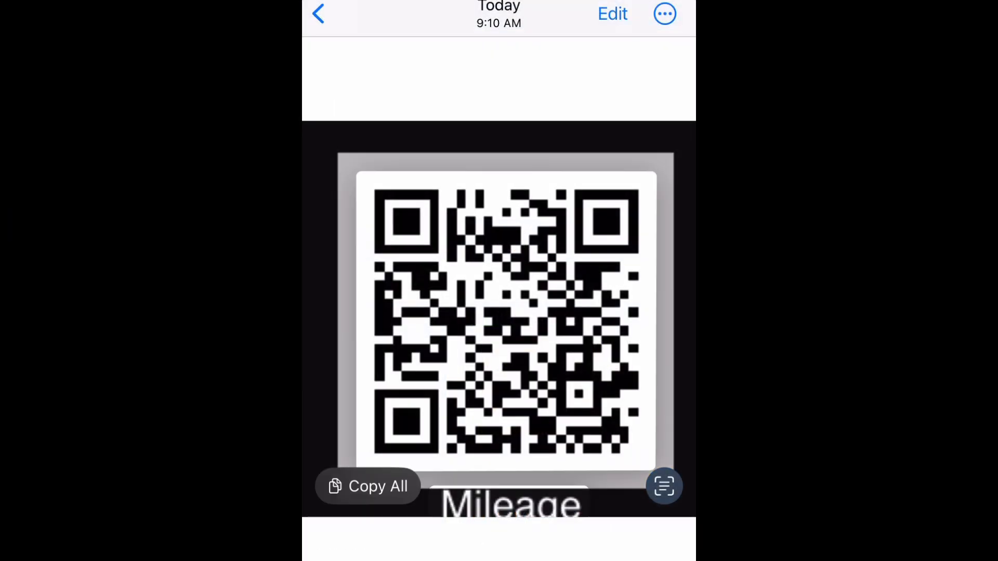
Open the Mileage Form on the phone from the saved QR code image.
left_click(507, 321)
left_click(483, 487)
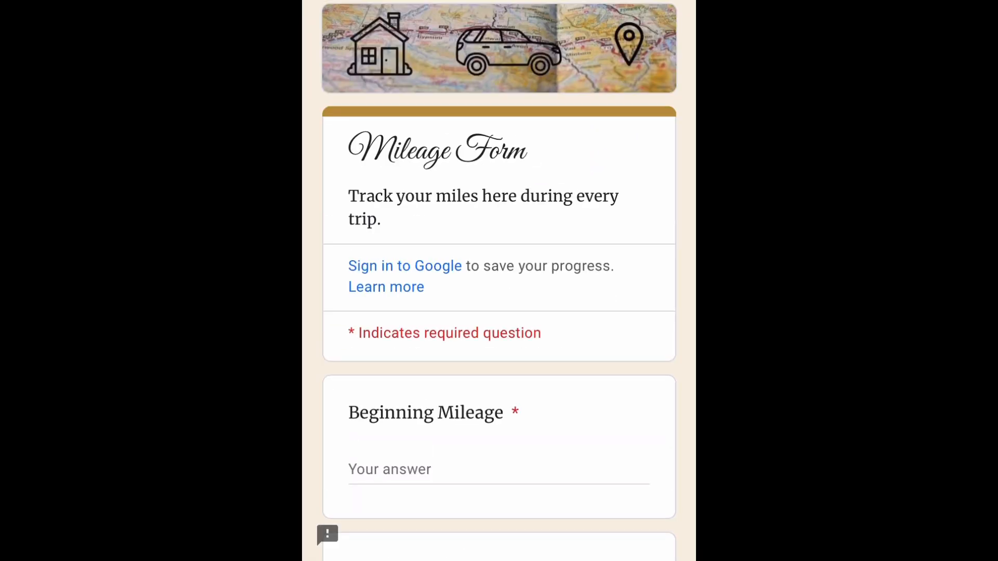
scroll(500, 312, "down", 1)
Enter 10342 as the Beginning Mileage and 10345 as the Ending Mileage.
left_click(390, 406)
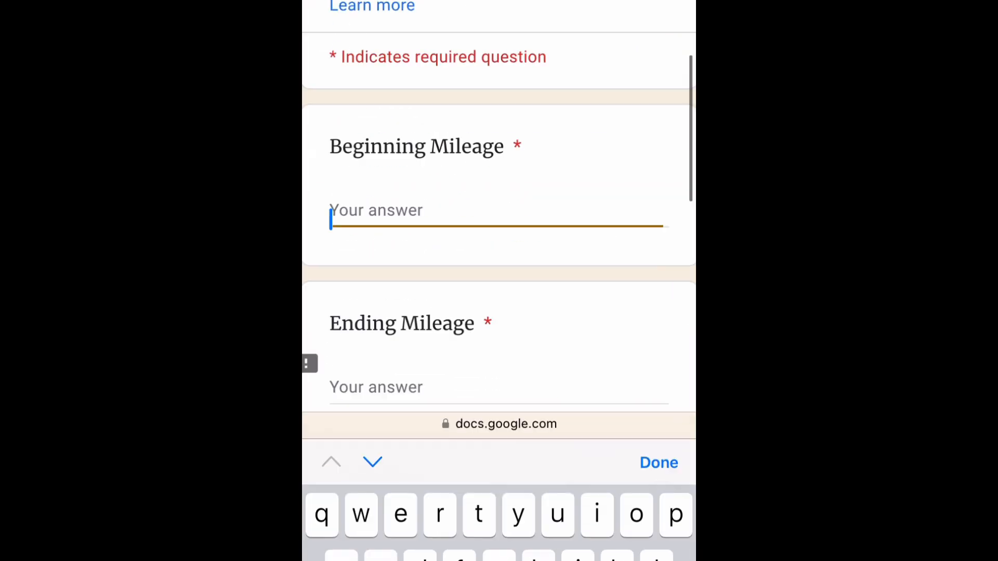
type("2")
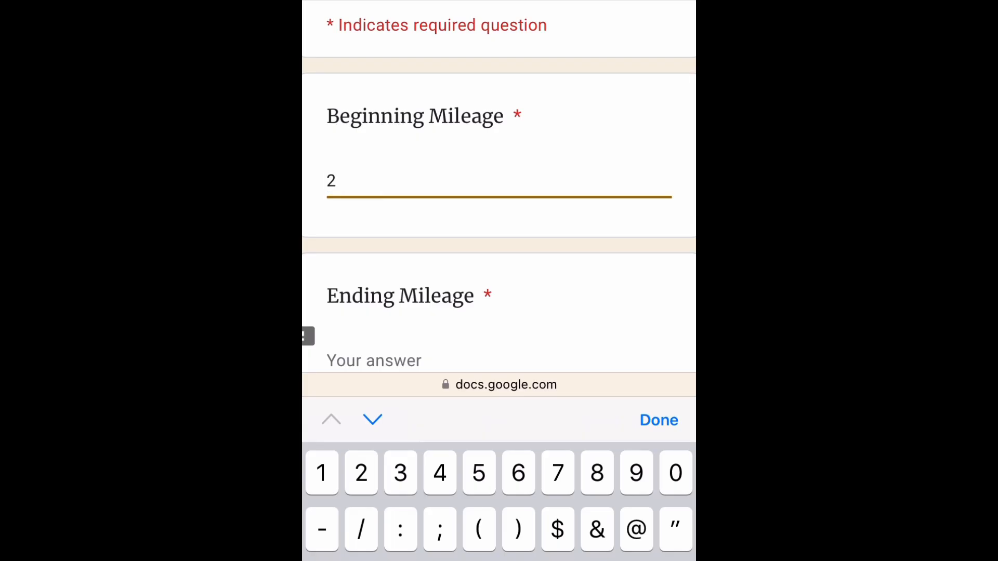
key("BackSpace")
type("10342")
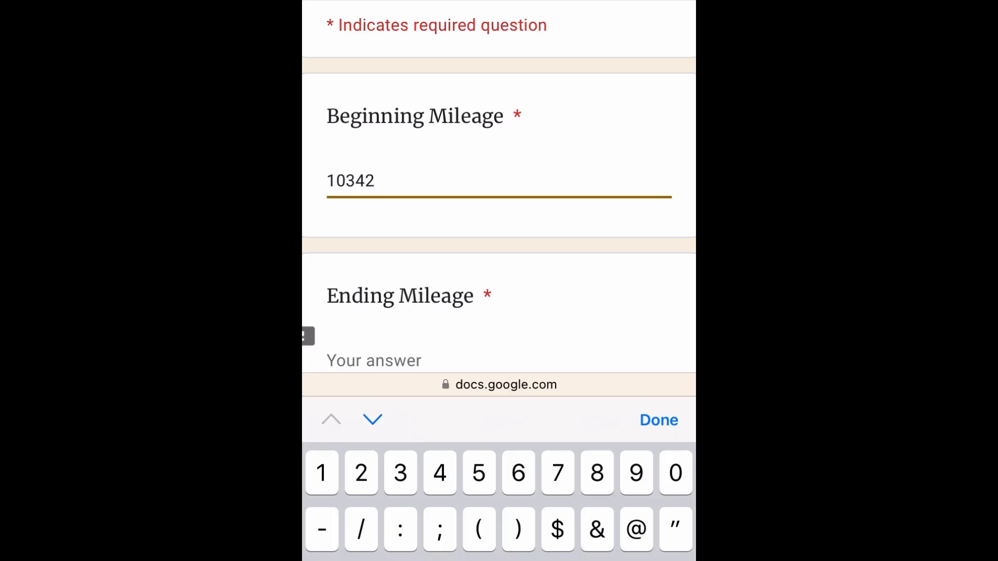
left_click(374, 360)
type("1")
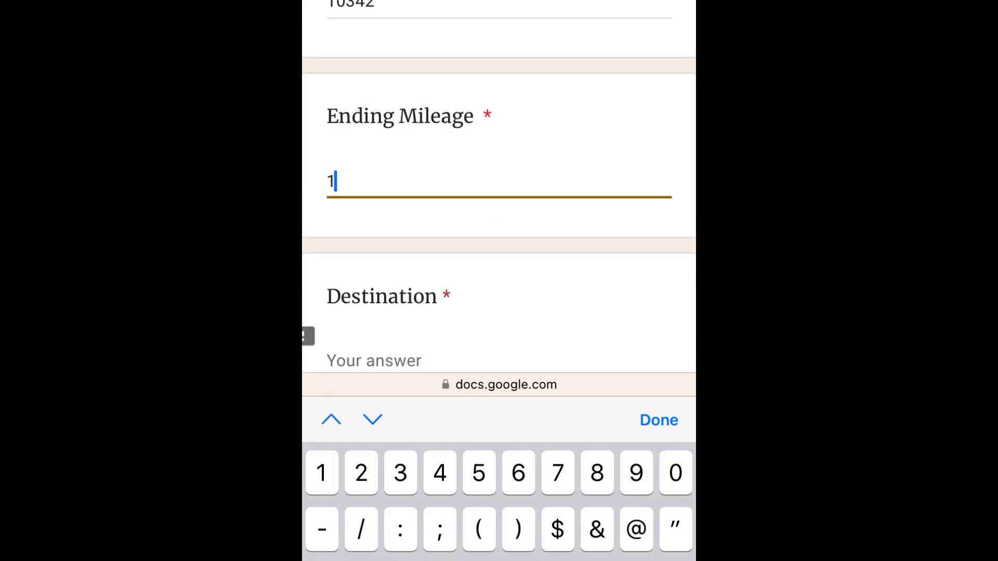
type("0345")
Enter Test as the Destination and 3 as the Total Mileage, and submit the form.
scroll(499, 208, "down", 2)
left_click(374, 256)
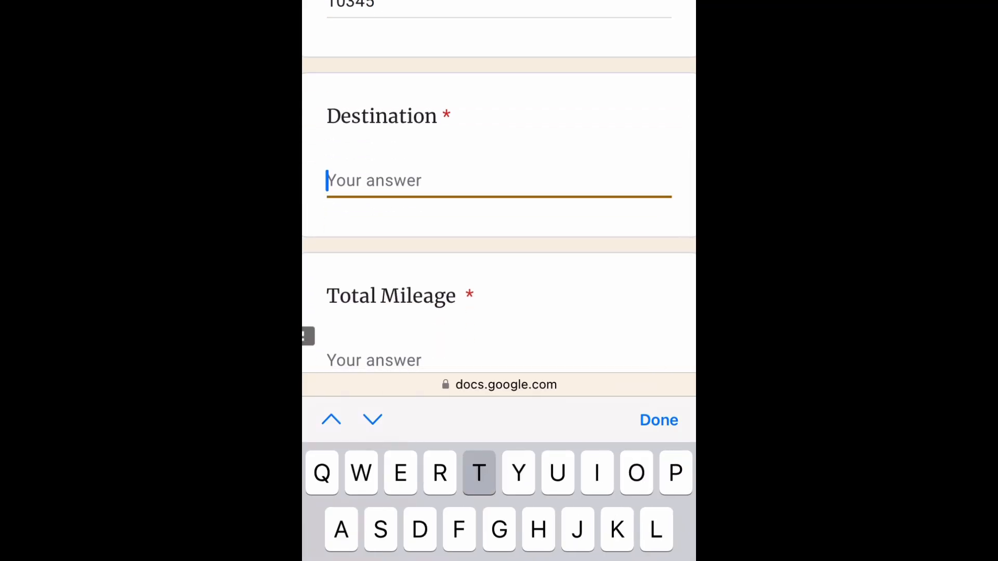
type("Test")
scroll(499, 208, "down", 1)
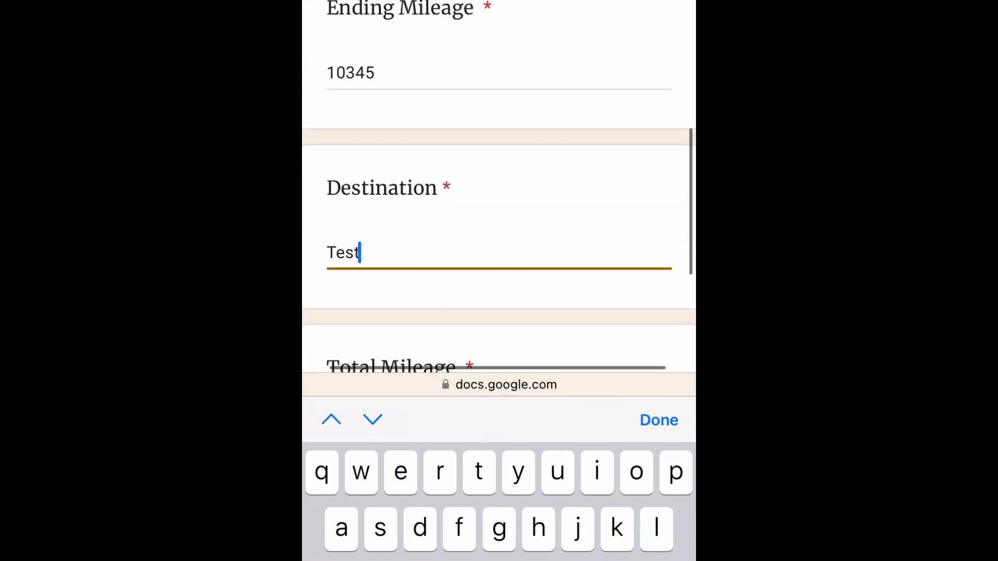
left_click(374, 330)
type("3")
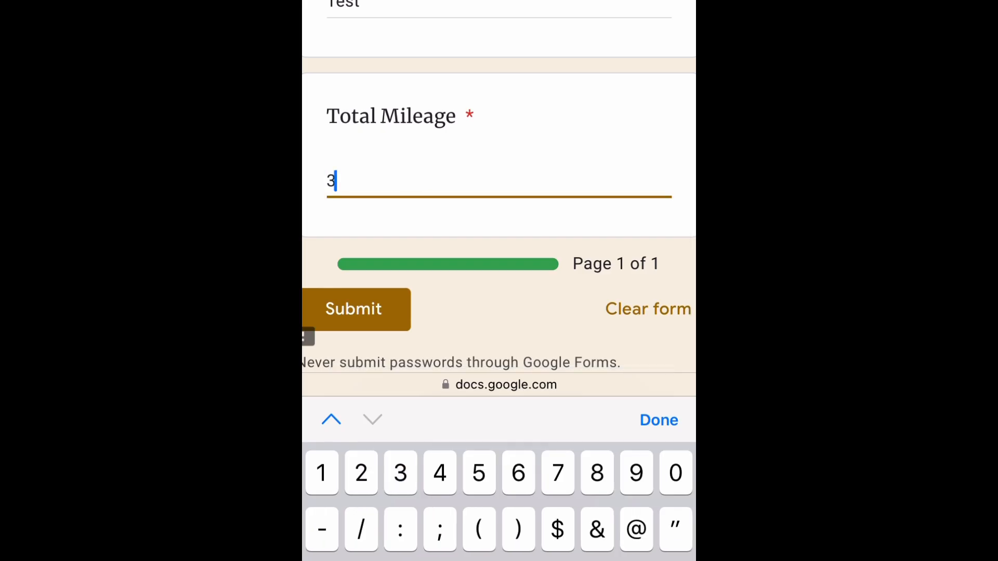
left_click(353, 309)
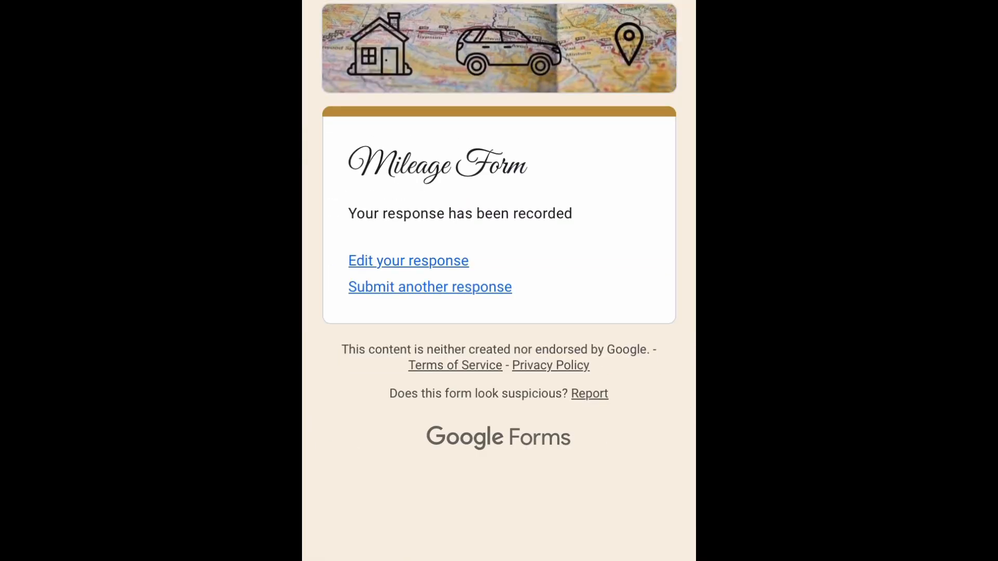